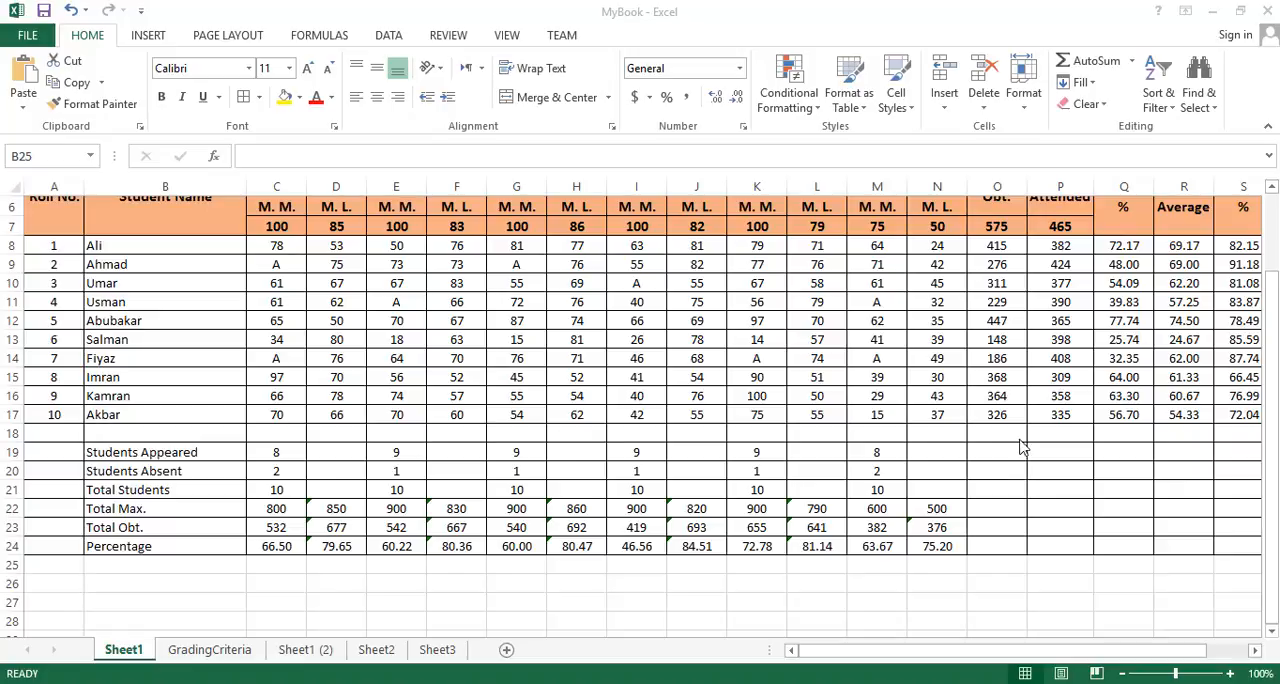
- Examine the December Test marks sheet and its summary rows, including the formula behind the English Students Appeared count
scroll(955, 420, "up", 2)
scroll(955, 420, "down", 3)
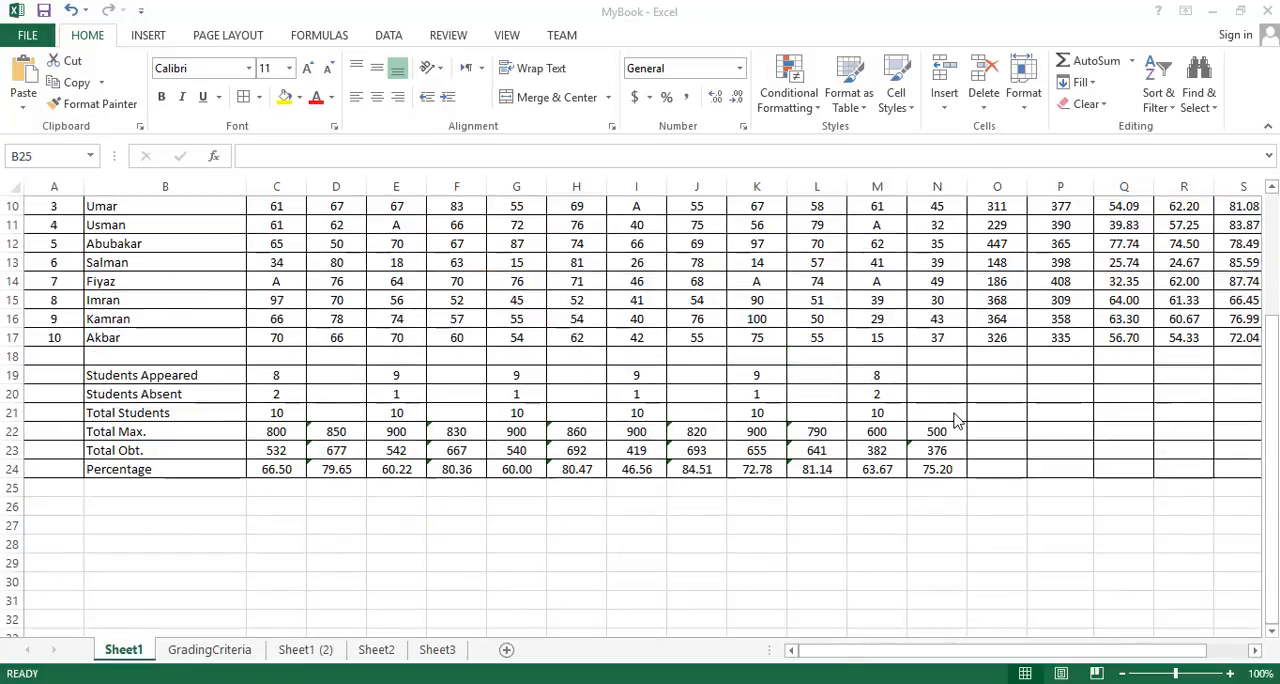
scroll(955, 420, "up", 3)
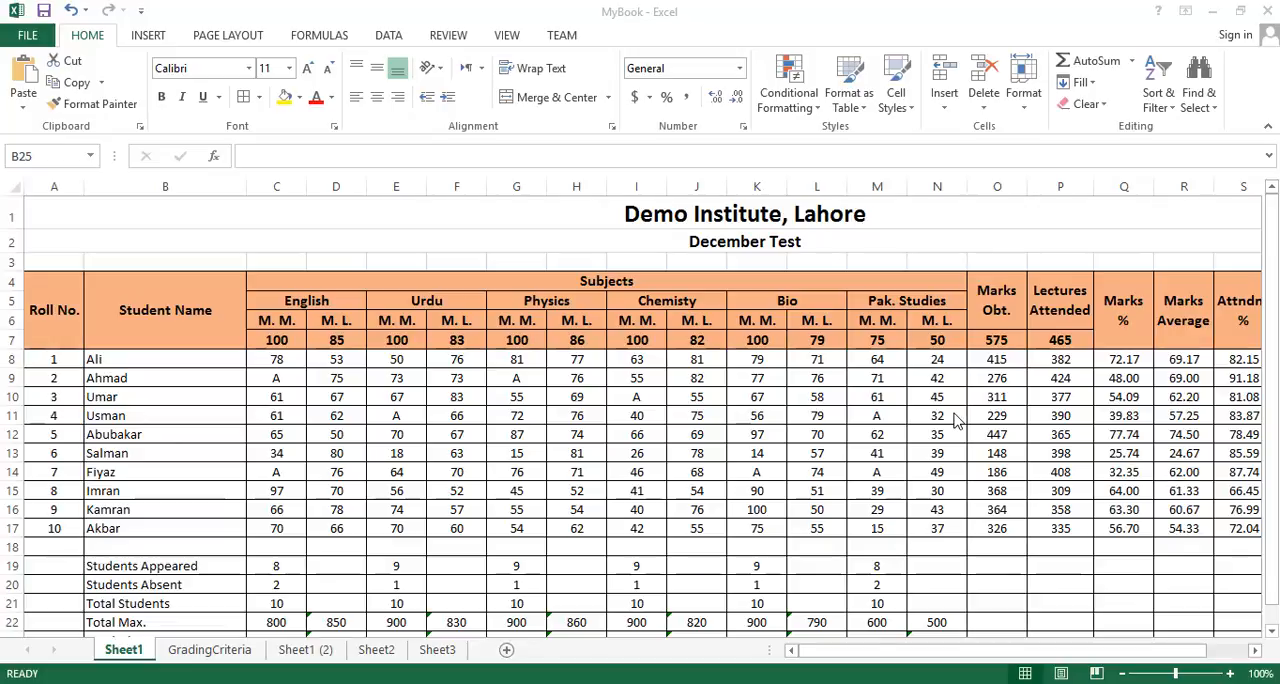
scroll(955, 420, "down", 2)
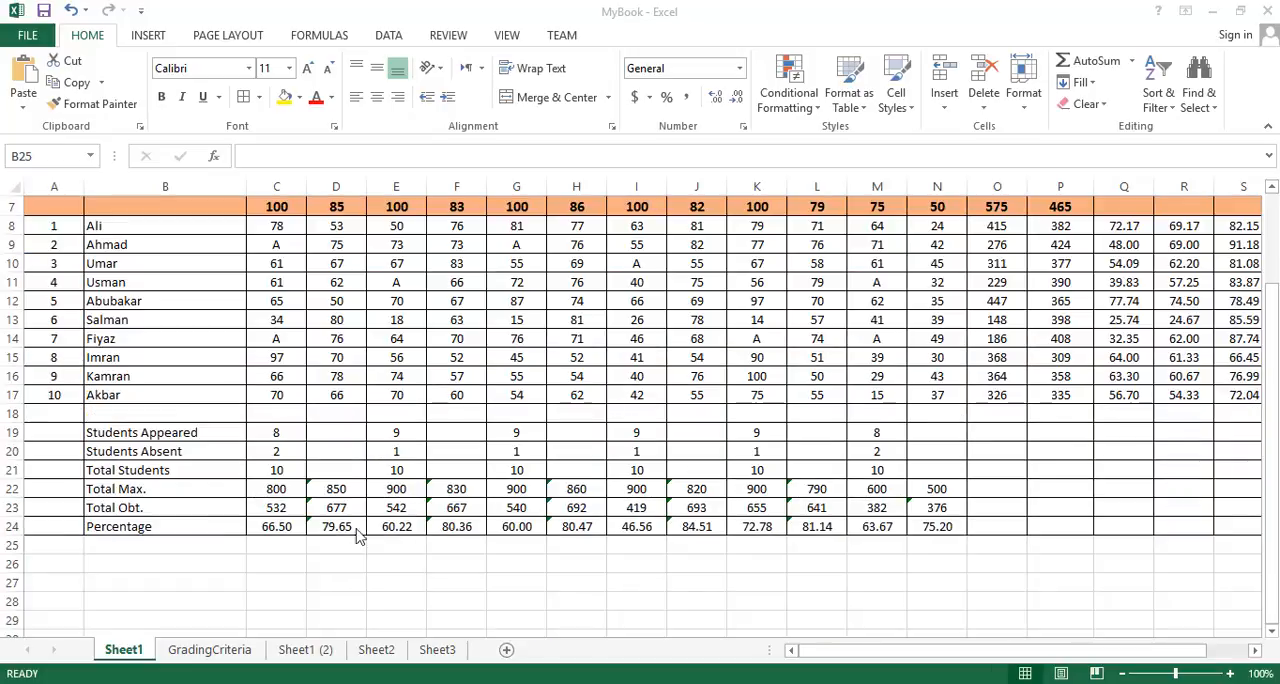
left_click(226, 545)
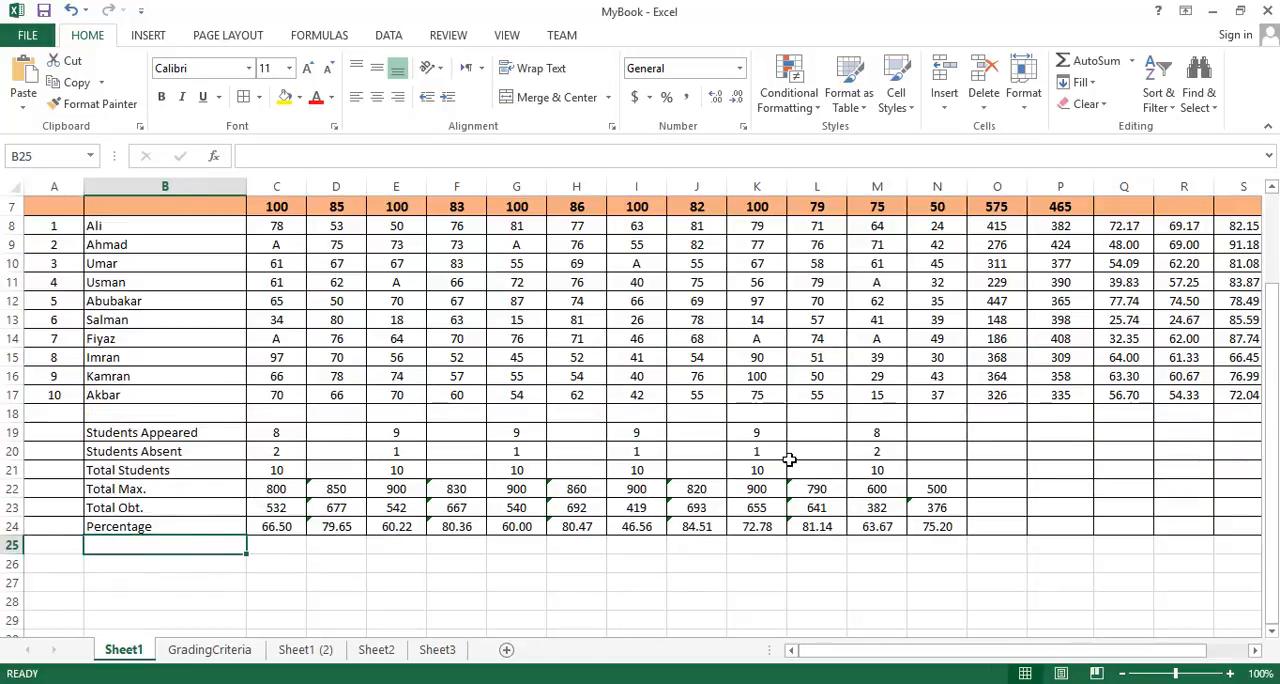
scroll(789, 459, "up", 2)
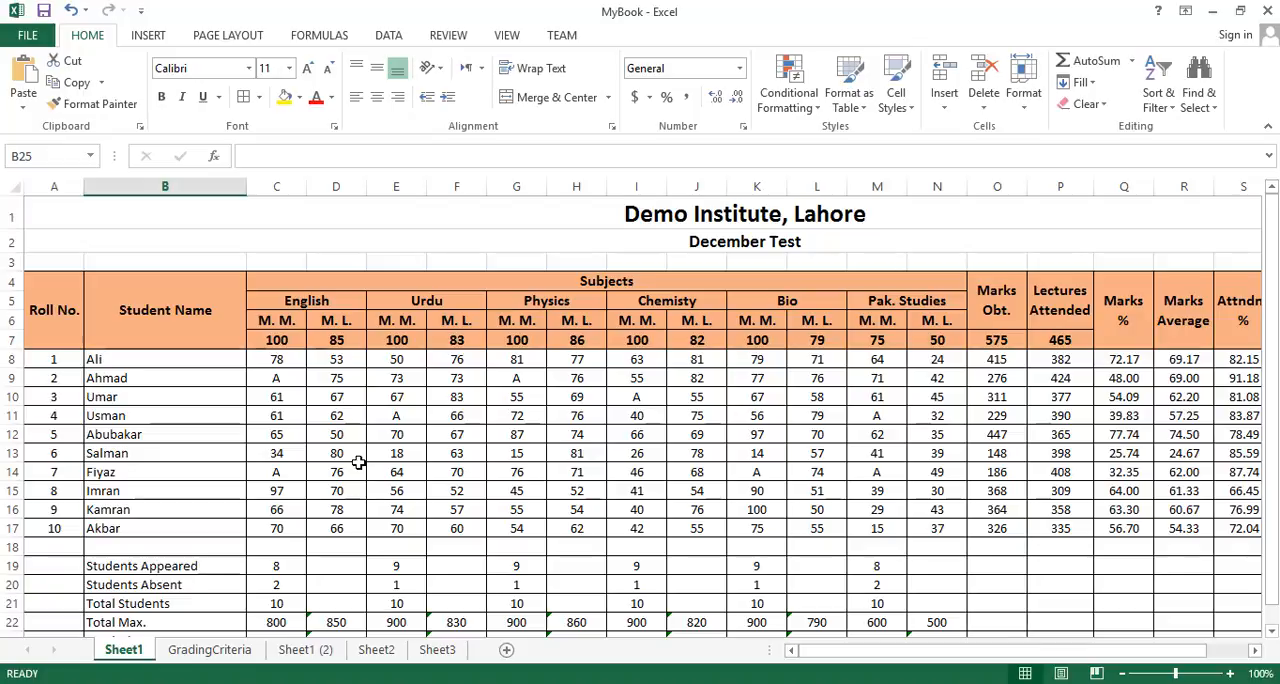
scroll(358, 462, "down", 1)
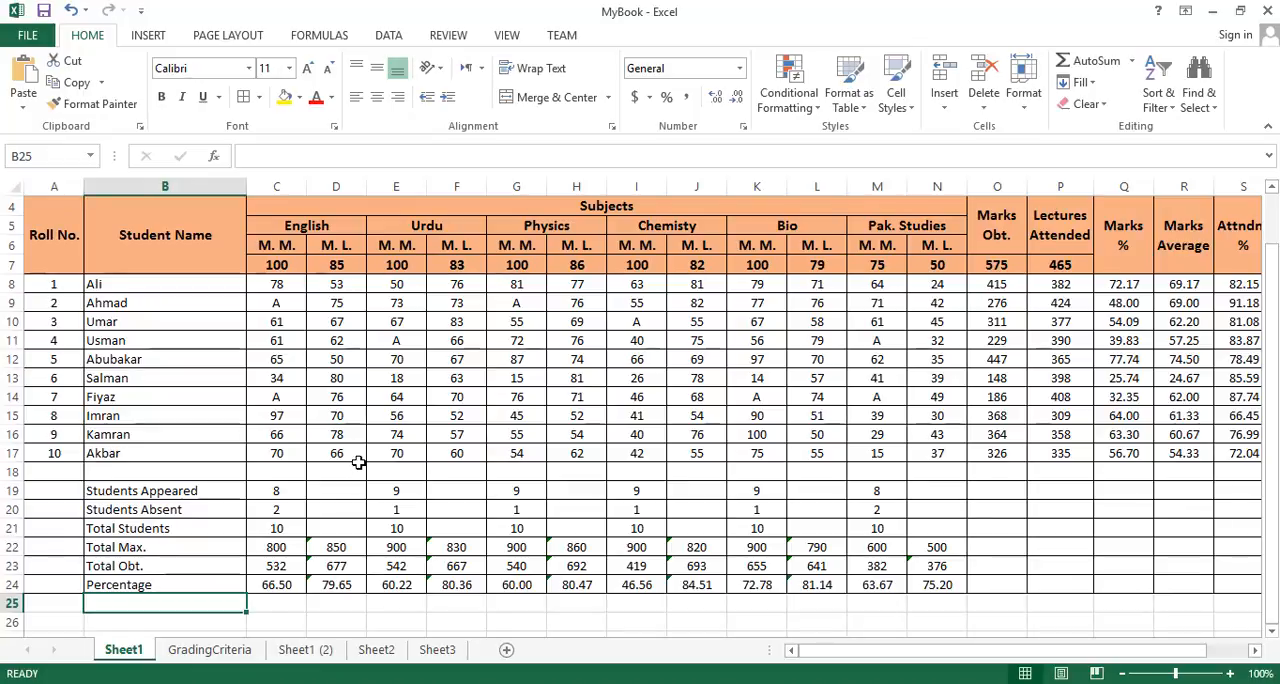
left_click(288, 491)
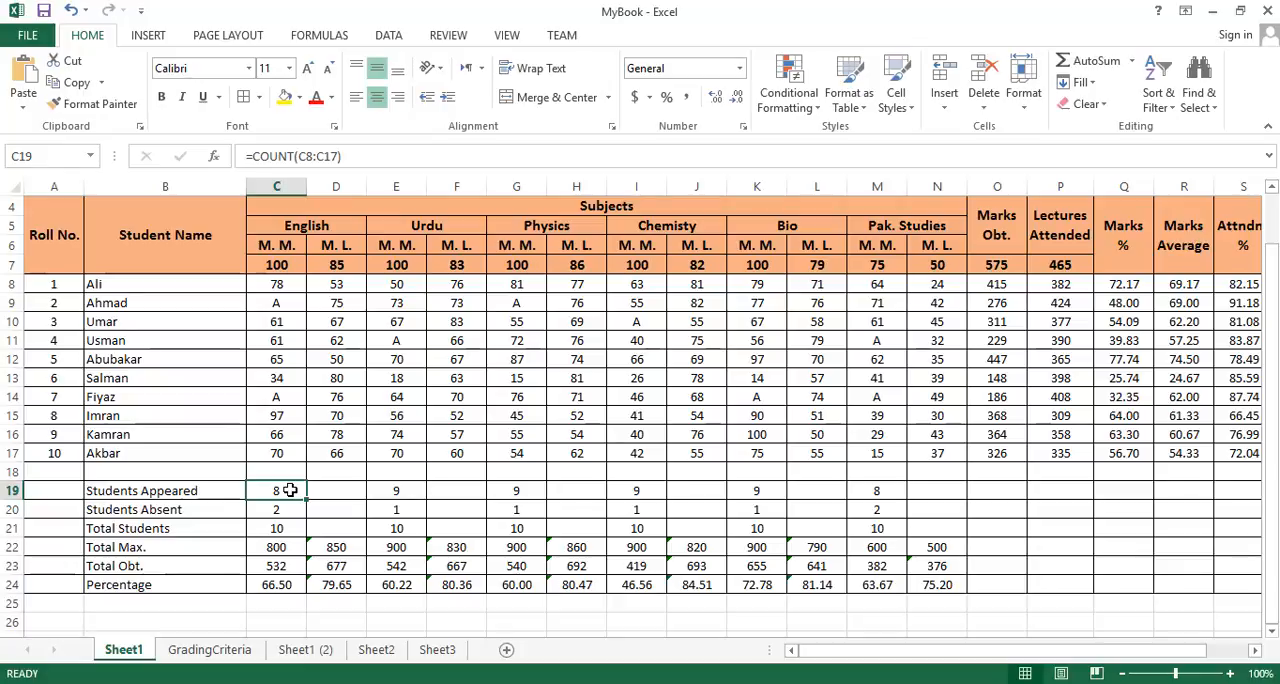
- Add the label "Students Passed" in cell B25, directly below the Percentage row
scroll(289, 490, "down", 1)
left_click(220, 546)
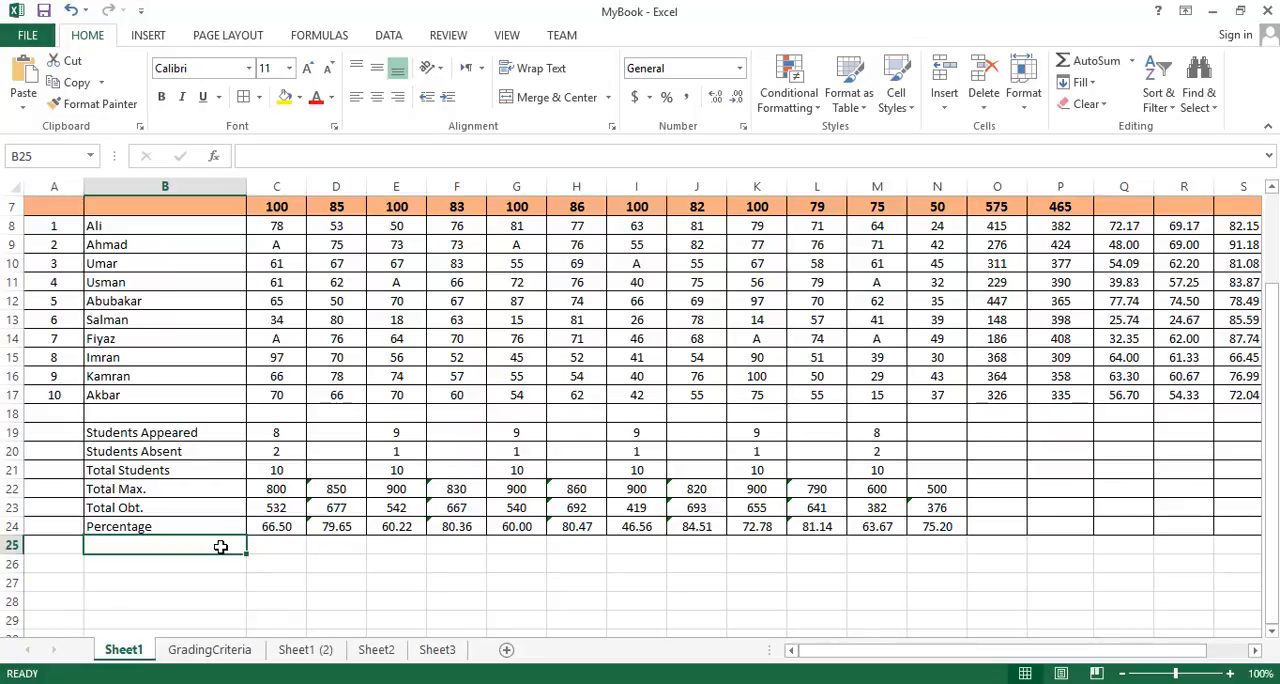
type("Students ")
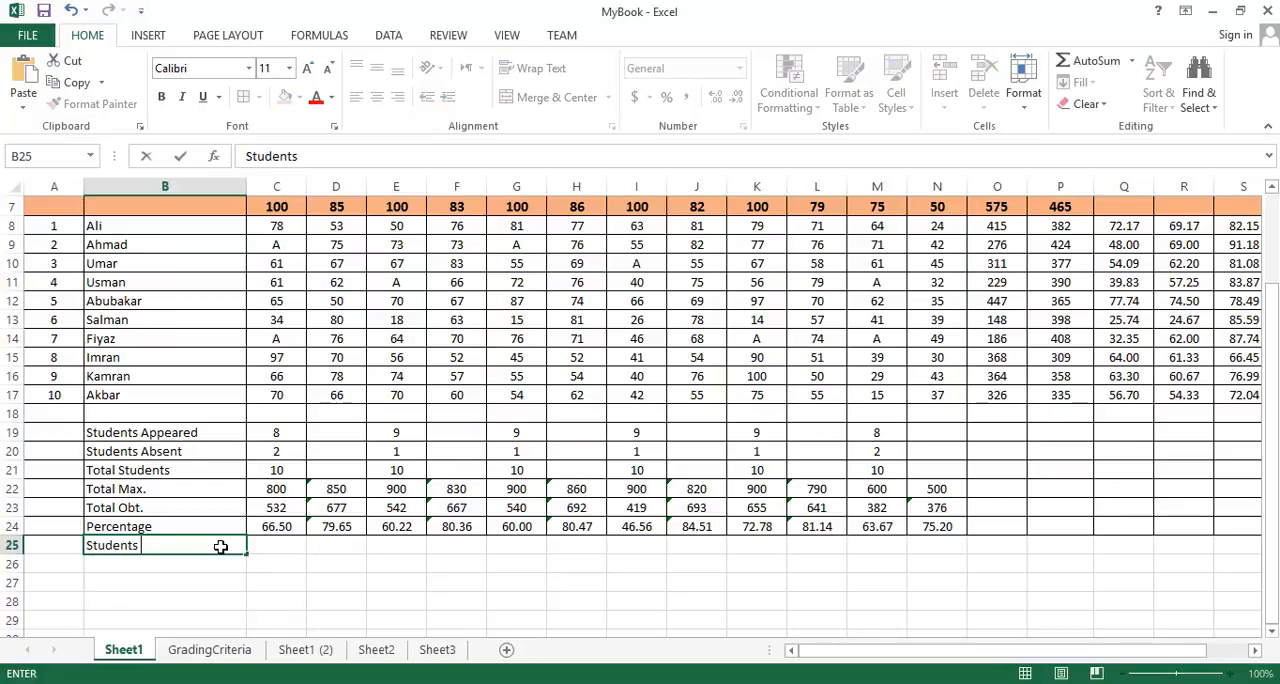
type("Passed")
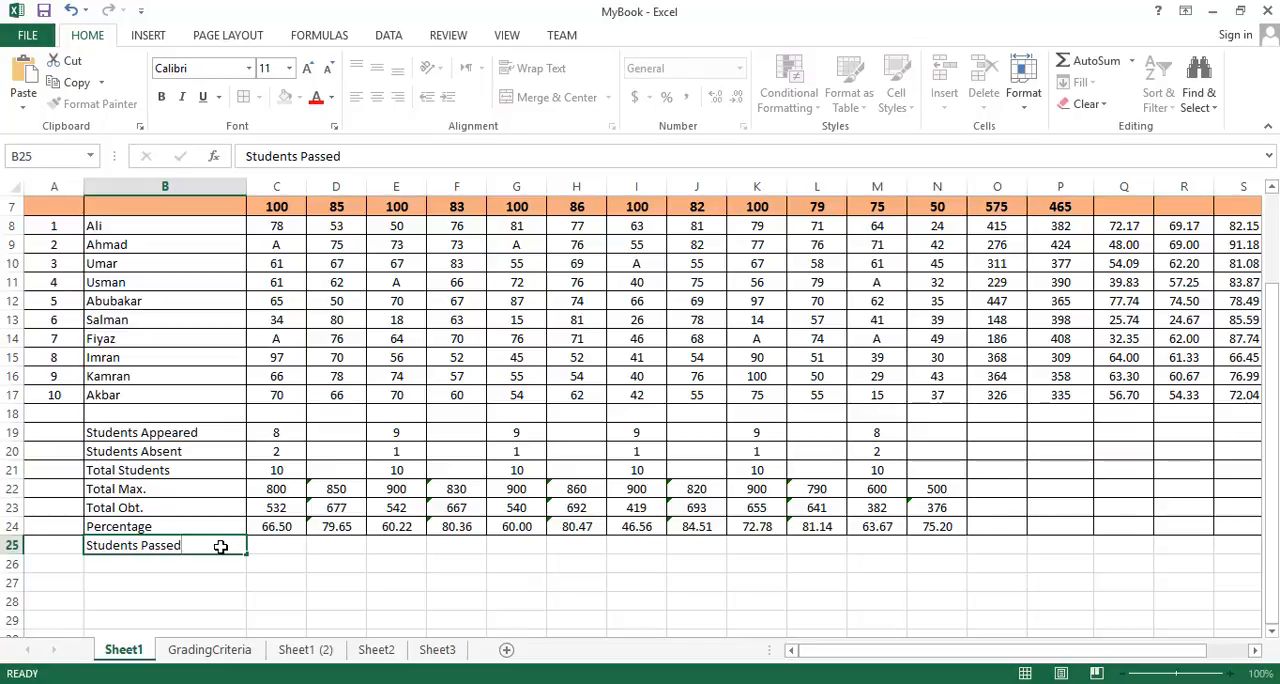
- Enter =COUNTIF(C8:C17, ">=40") in C25 to count the students who passed English
key("Tab")
type("=")
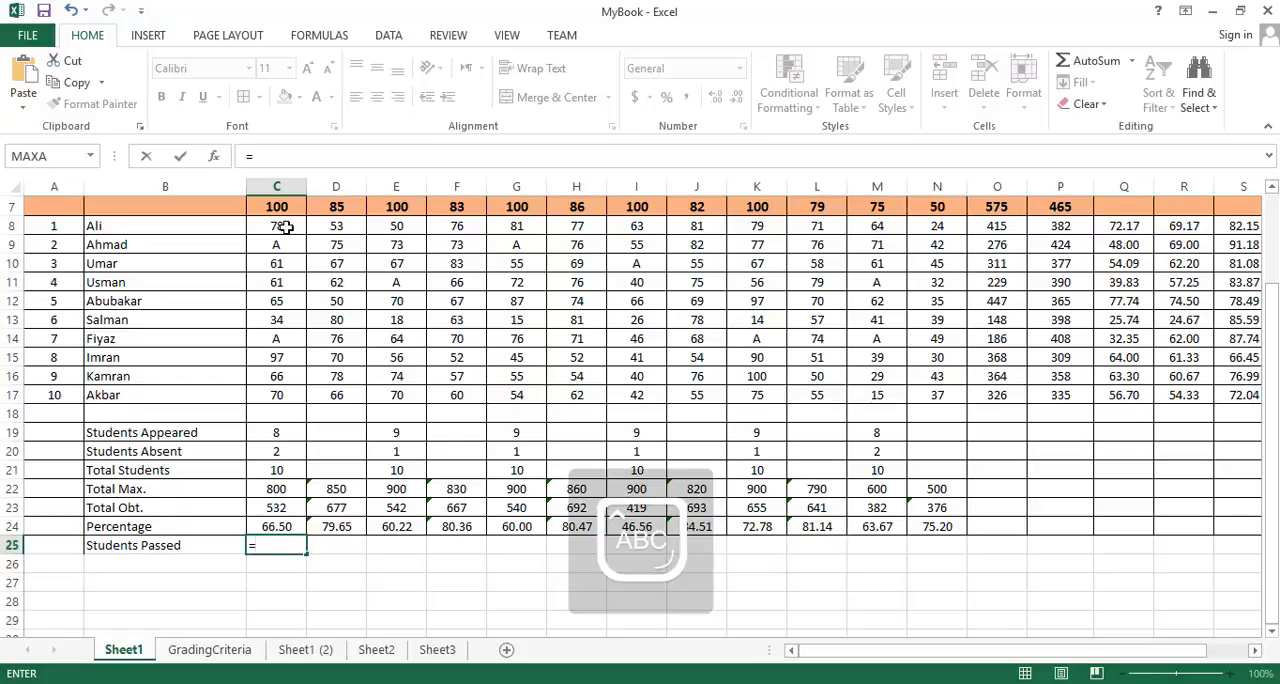
type("COUNT")
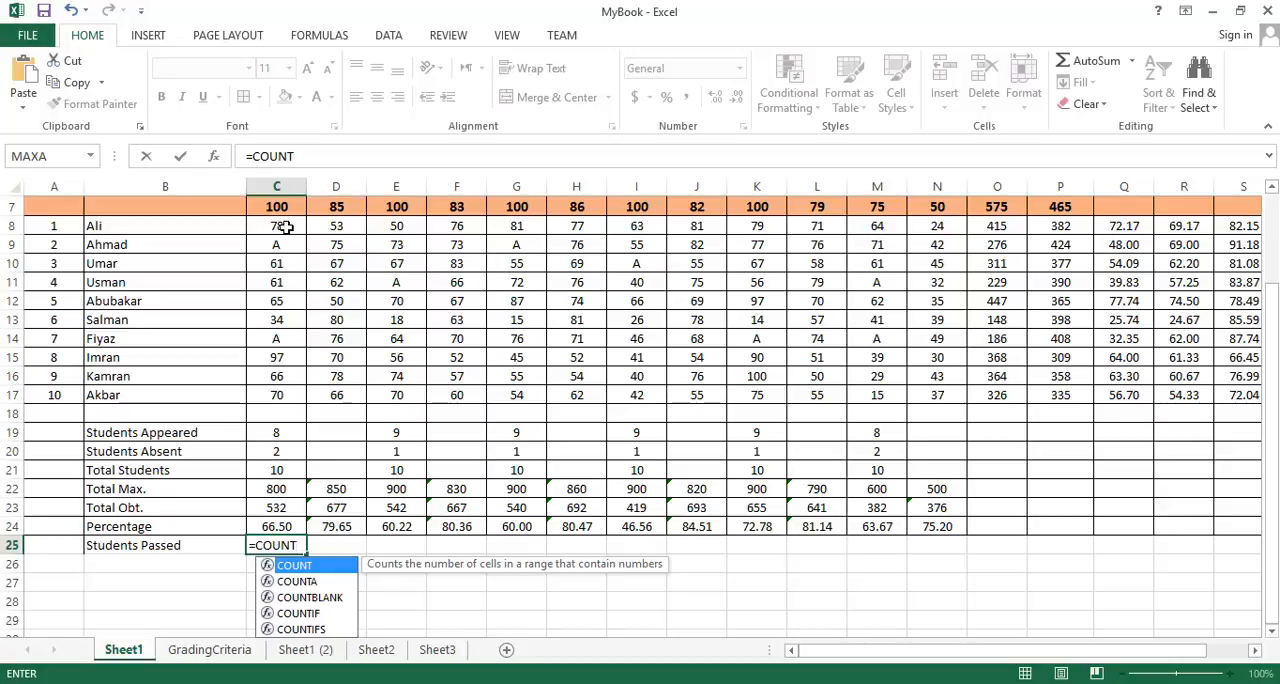
type("IF(")
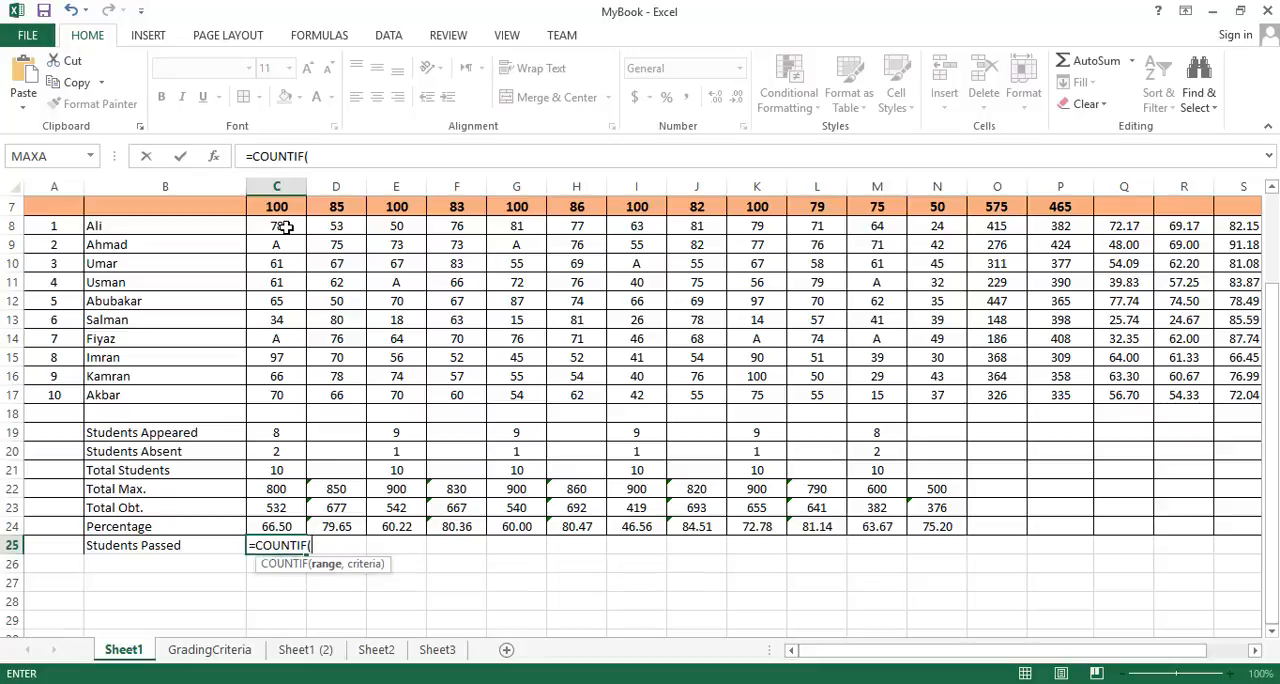
left_click_drag(286, 228, 288, 394)
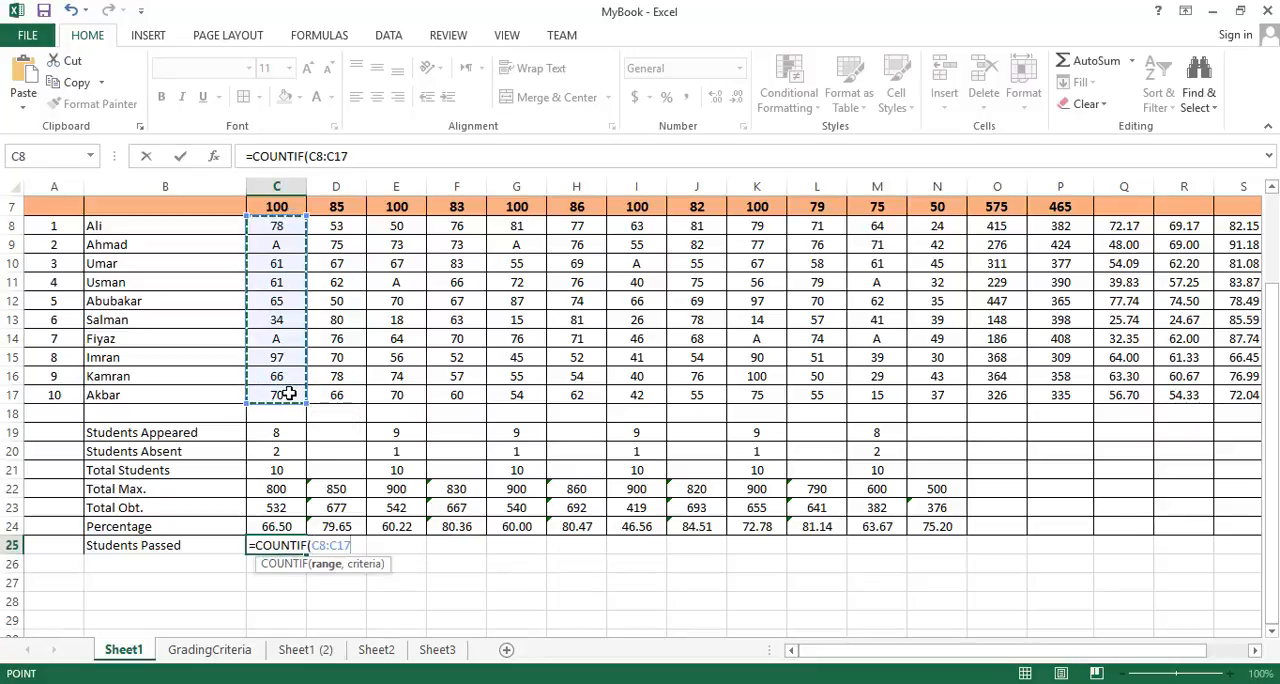
type(", \"")
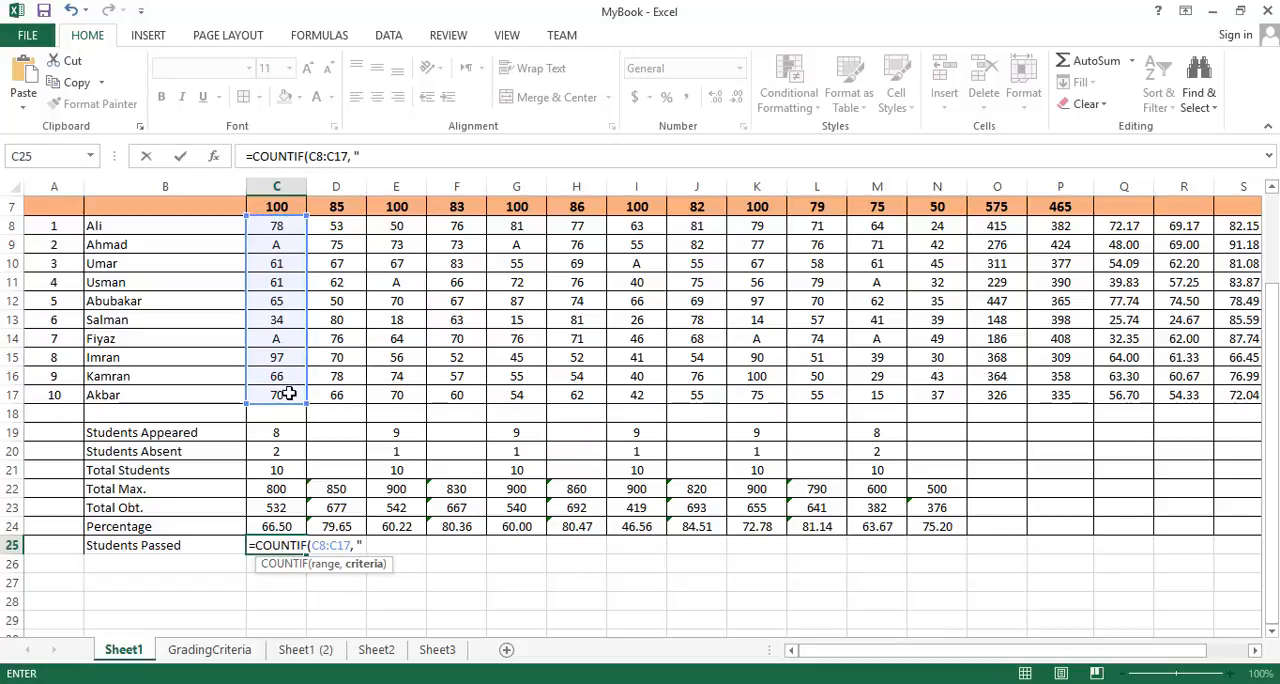
type(">=40")
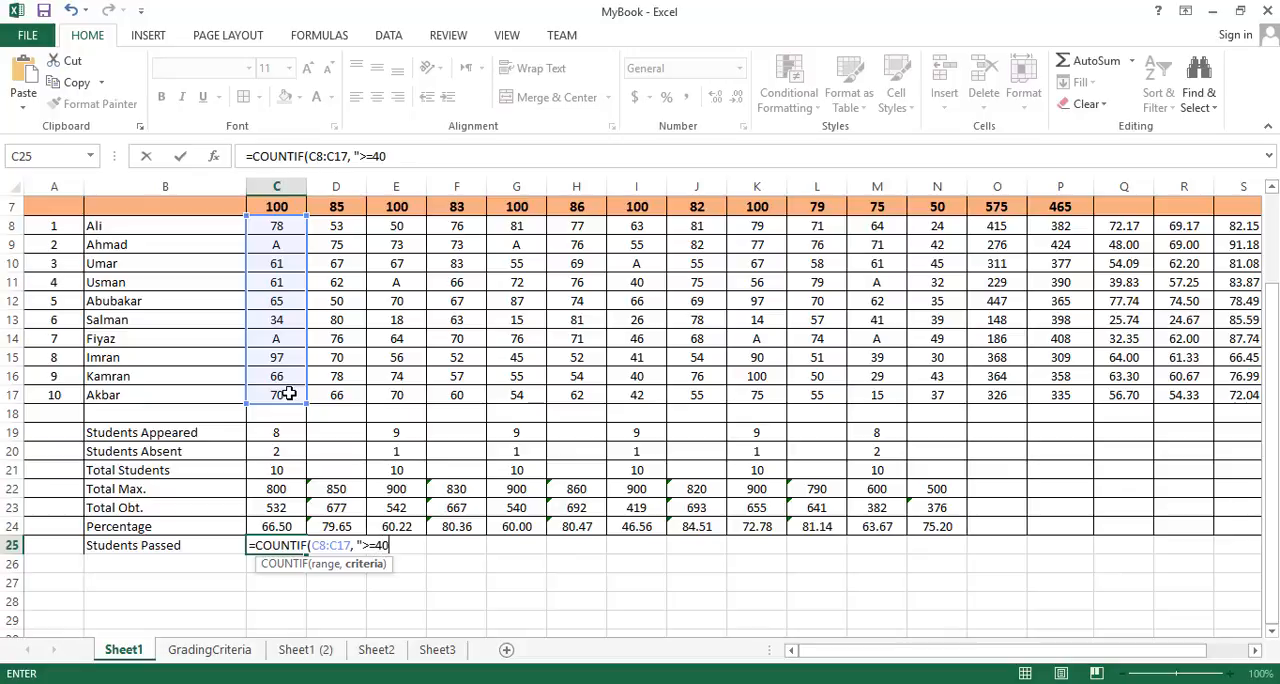
type("\")")
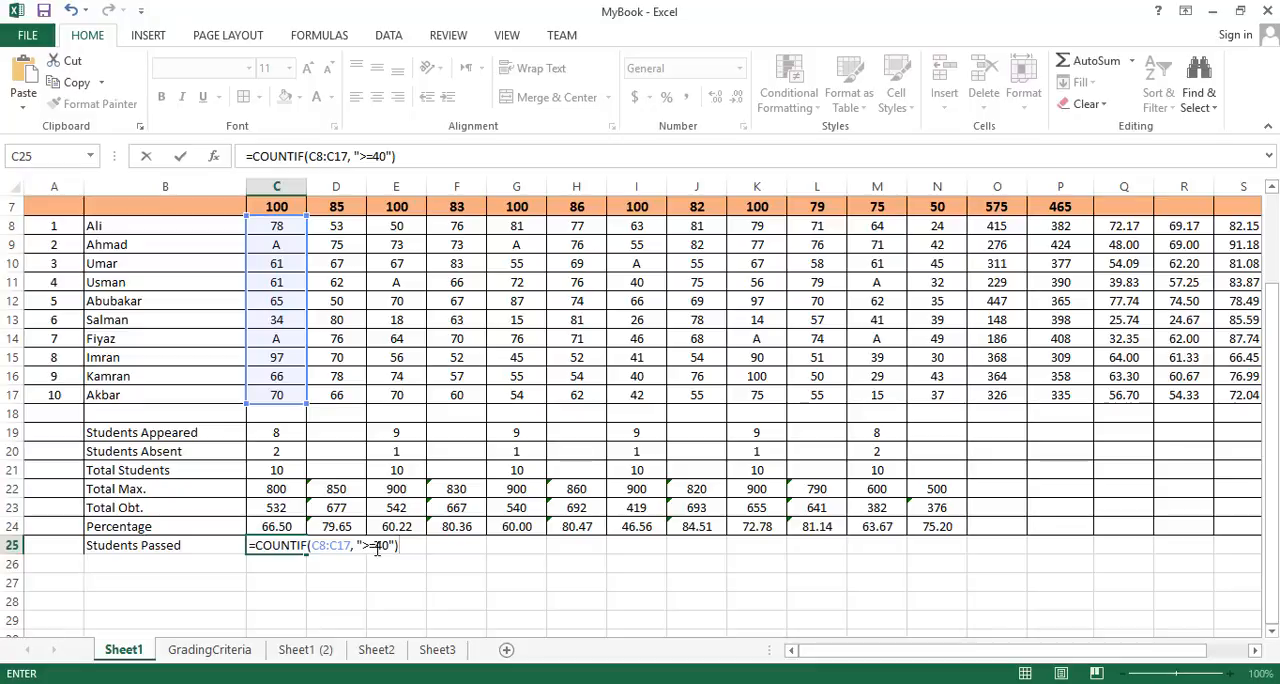
key("Return")
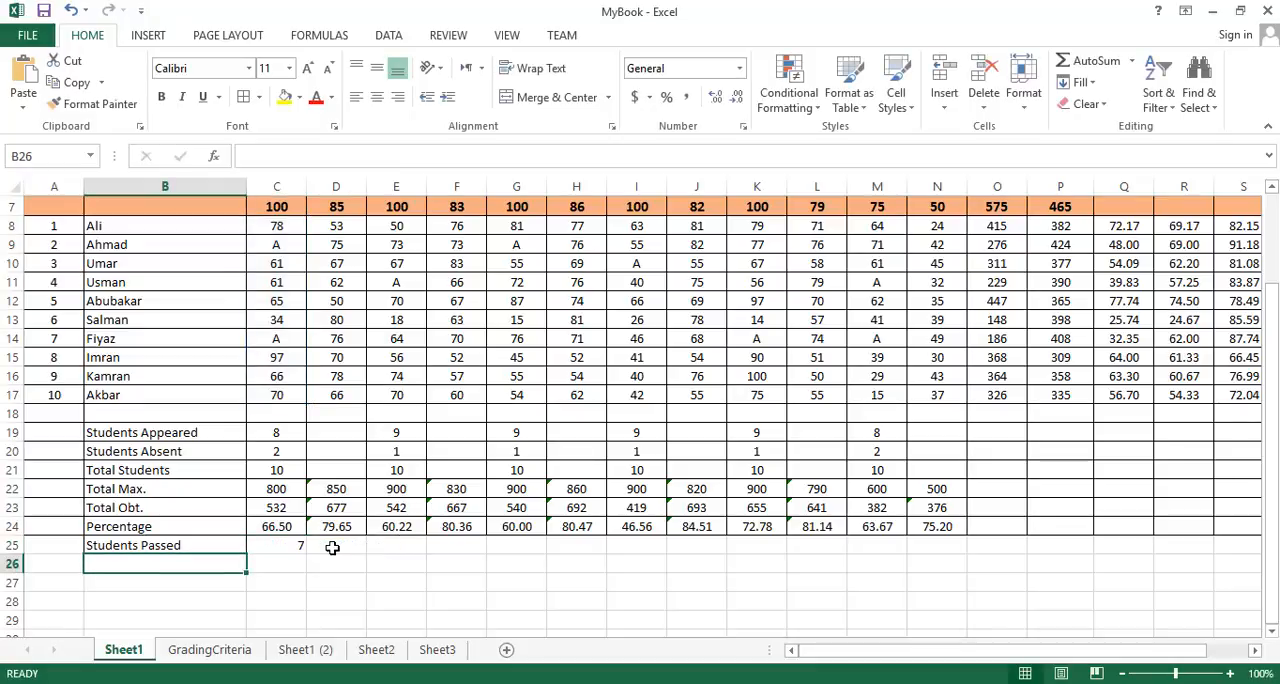
- Center the English Students Passed count in C25 both horizontally and vertically
left_click(297, 547)
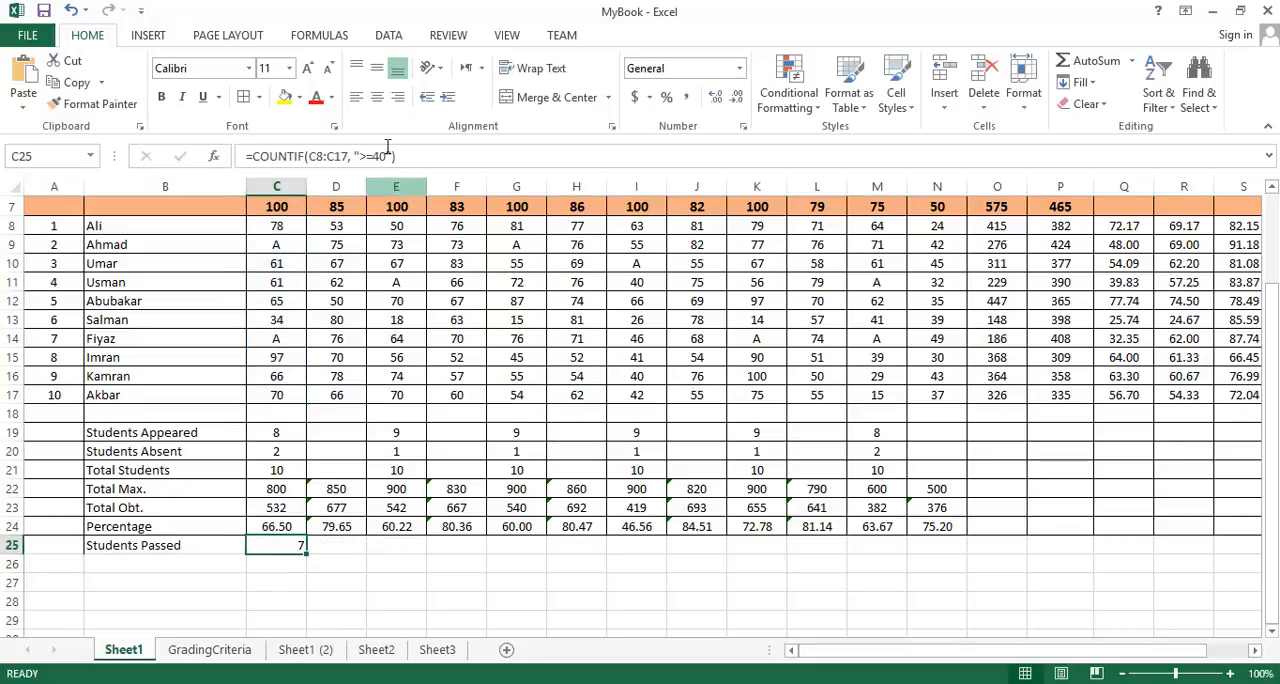
left_click(376, 97)
left_click(376, 68)
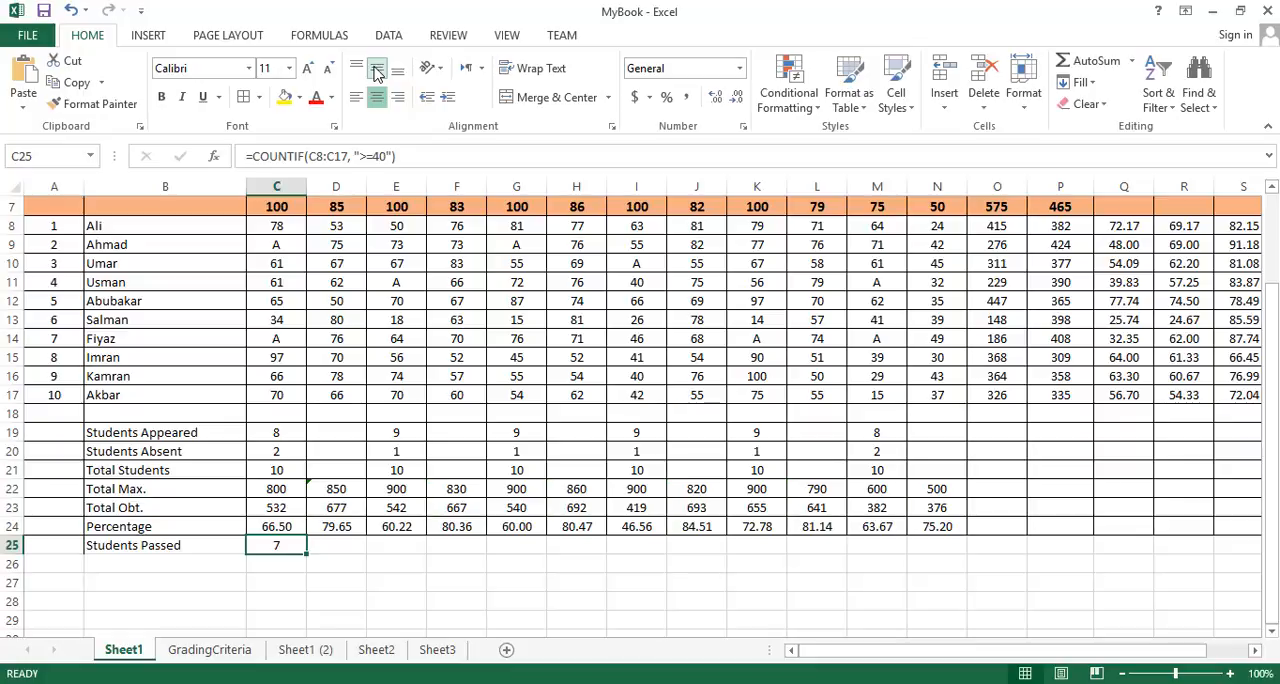
- Check the English marks in C8:C17 one by one against the pass mark of 40
left_click(291, 227)
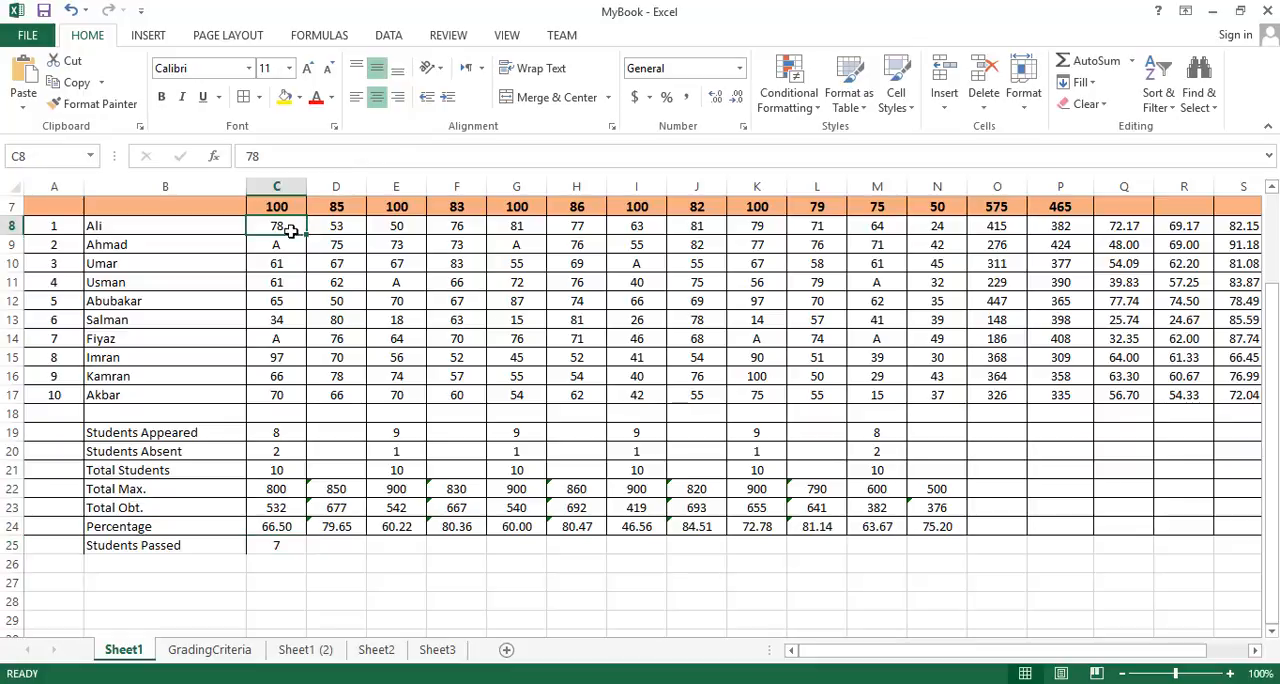
left_click(287, 264)
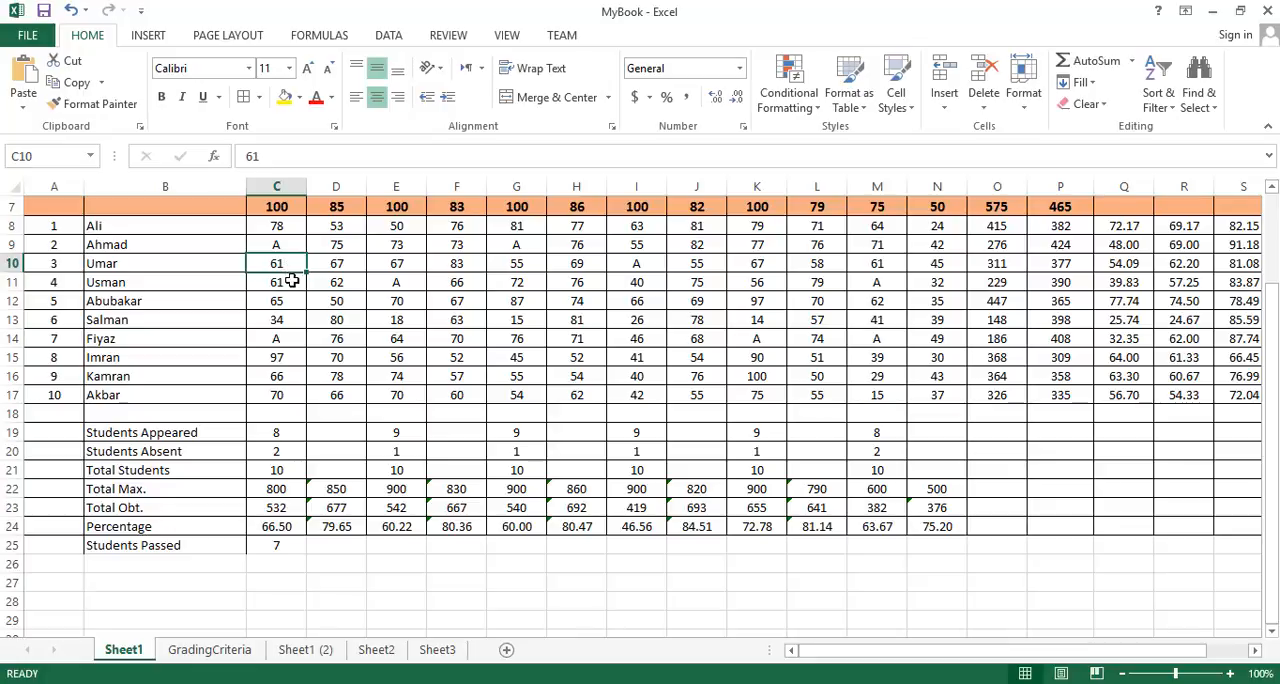
left_click(290, 283)
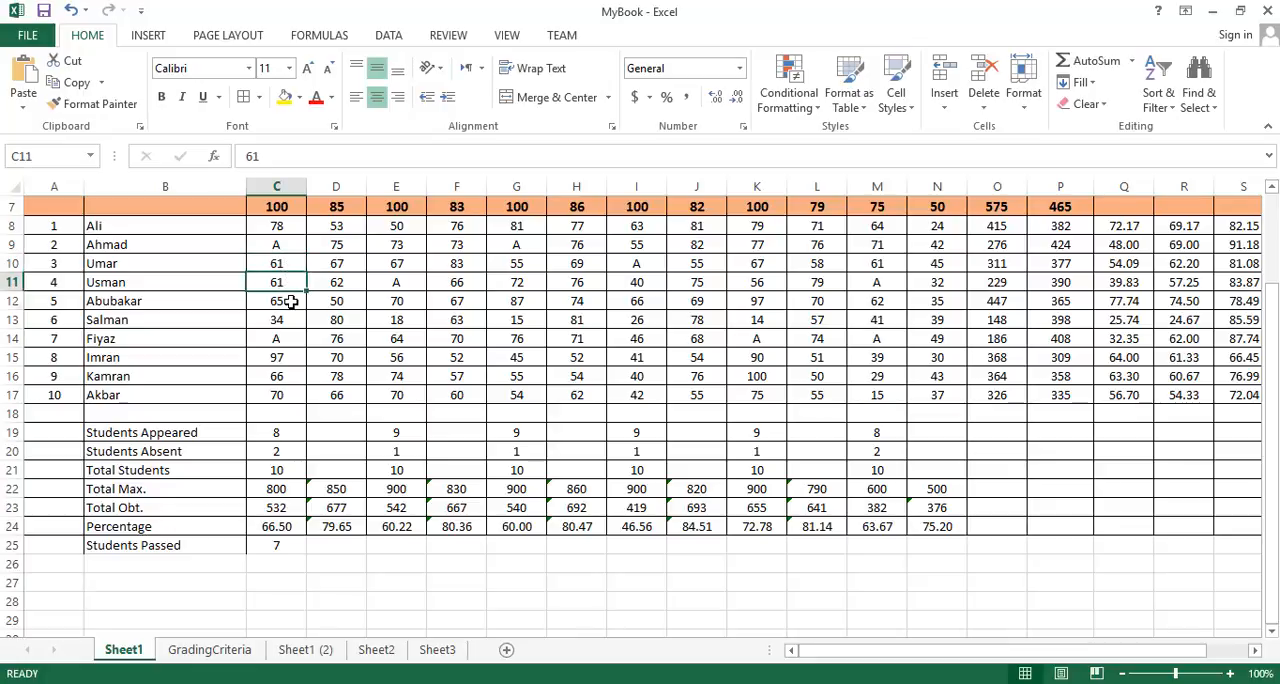
left_click(290, 302)
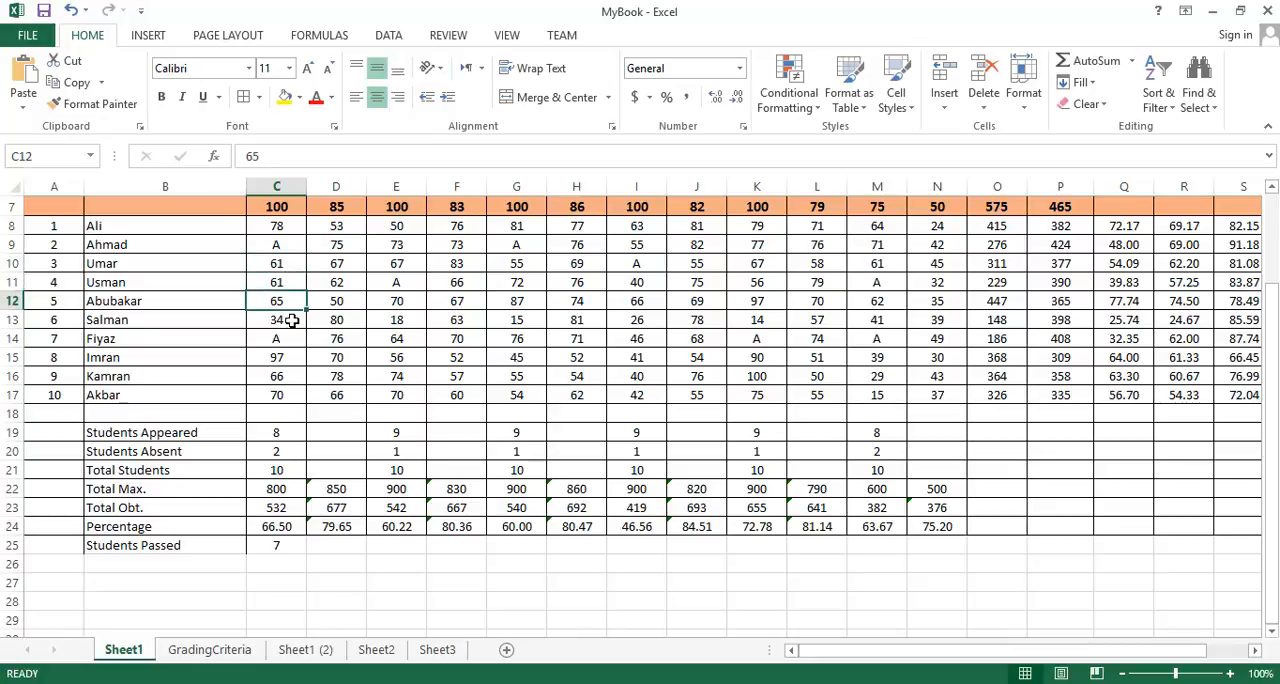
left_click(290, 322)
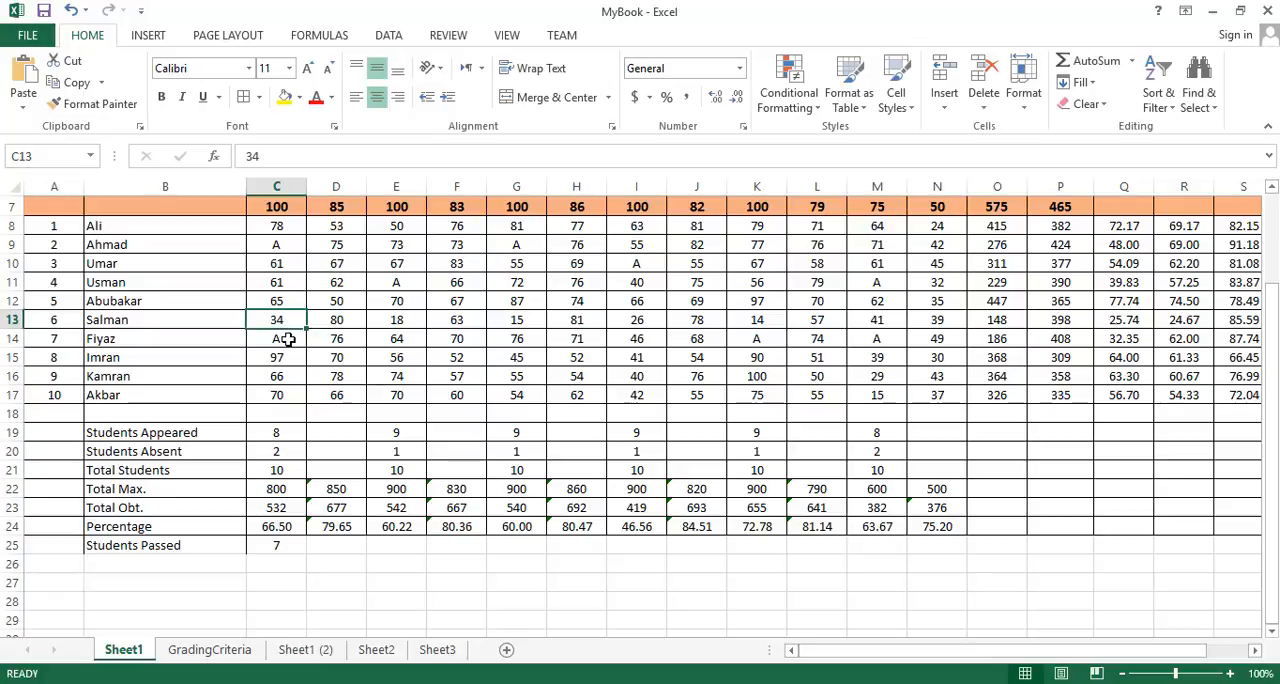
left_click(289, 340)
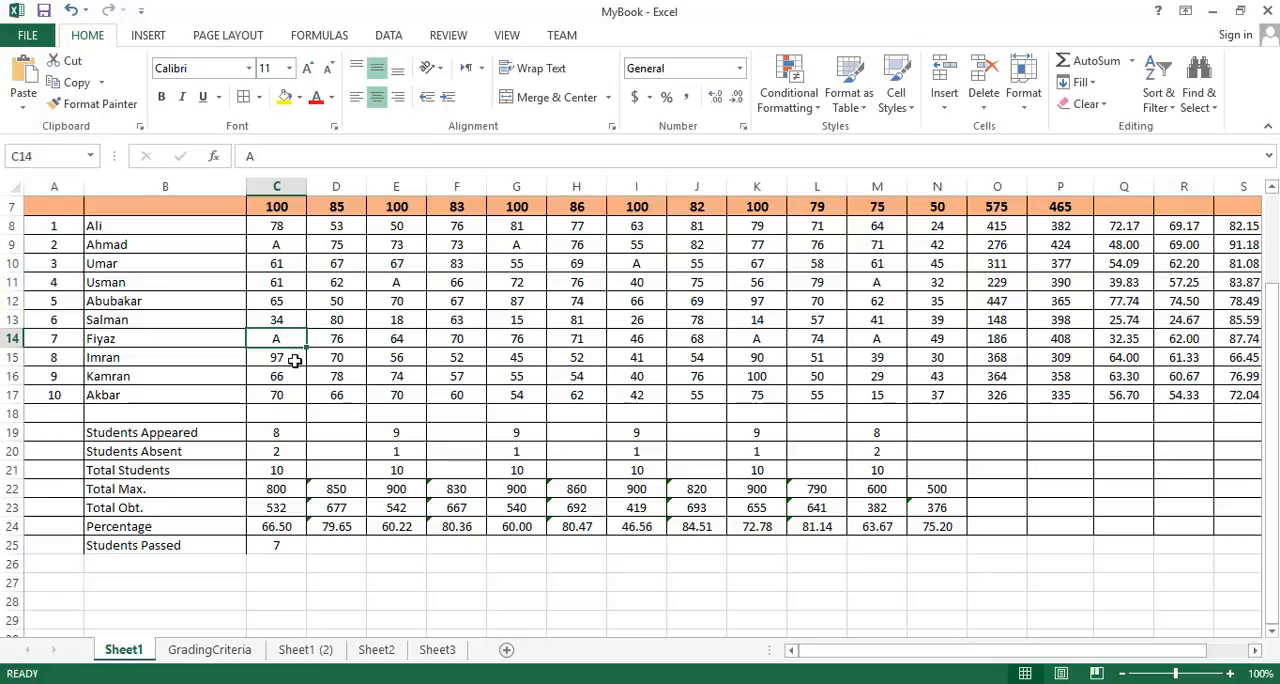
left_click(292, 360)
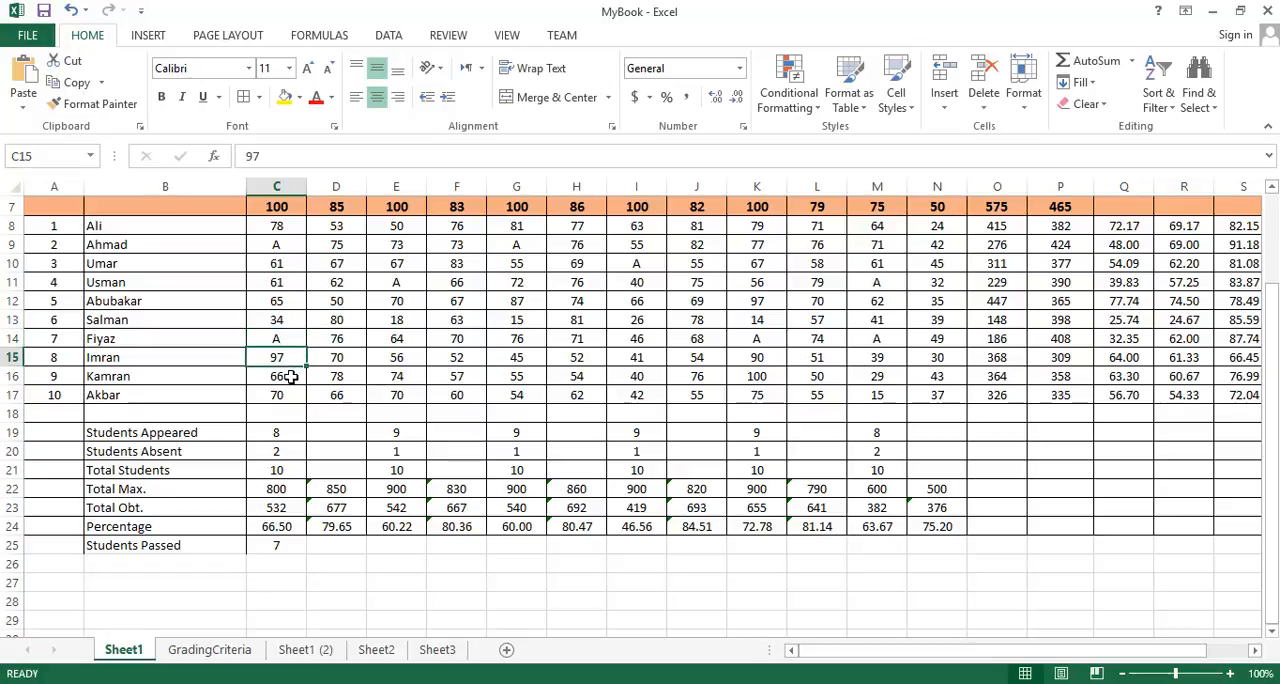
left_click(290, 376)
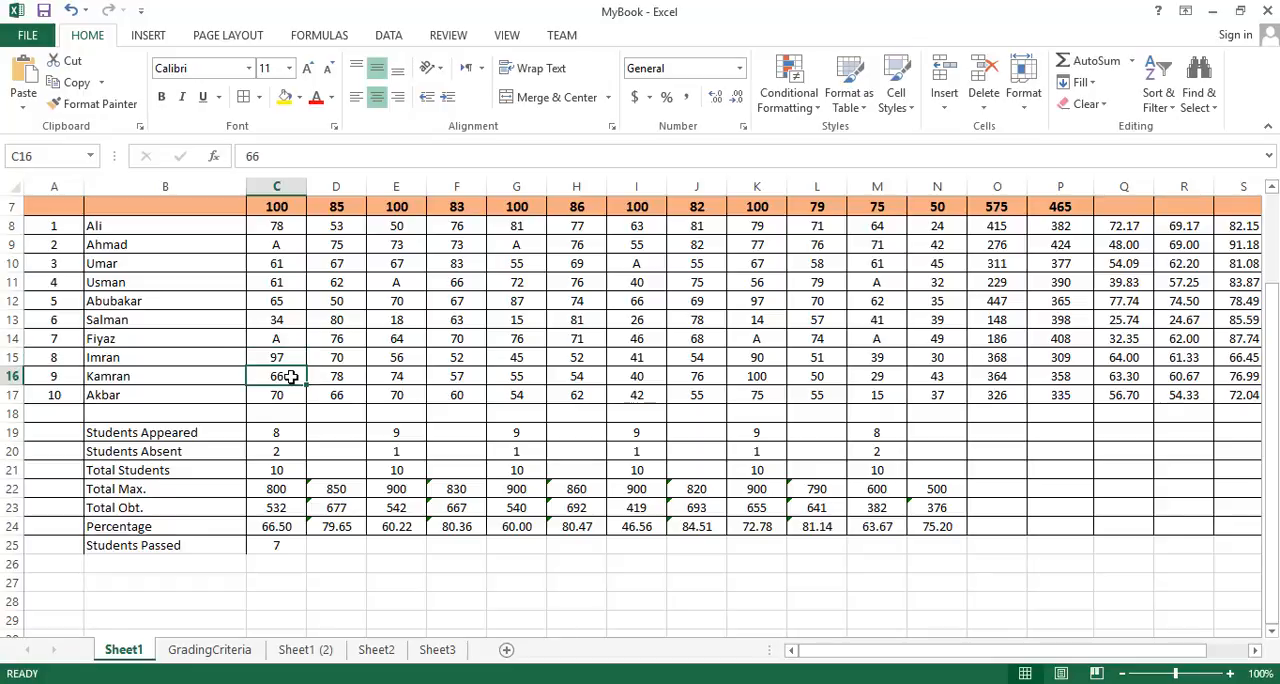
left_click(290, 396)
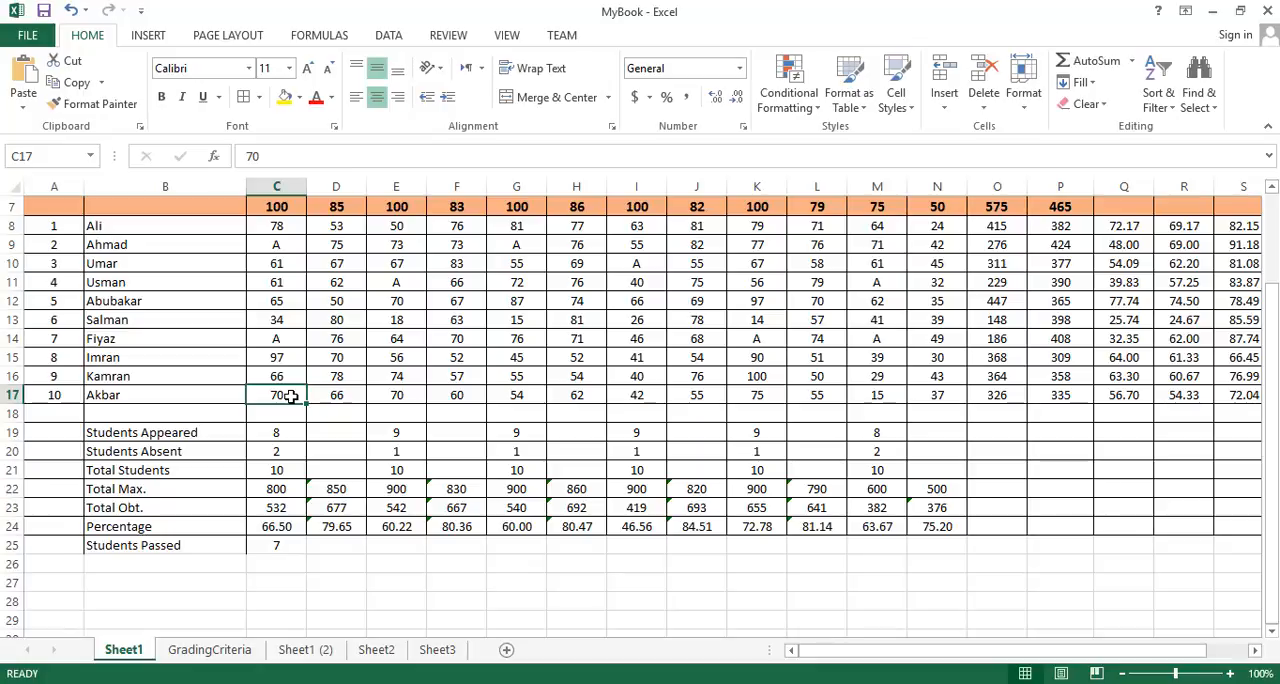
- Copy the Students Passed formula from C25 into E25 for the Urdu marks
left_click(274, 546)
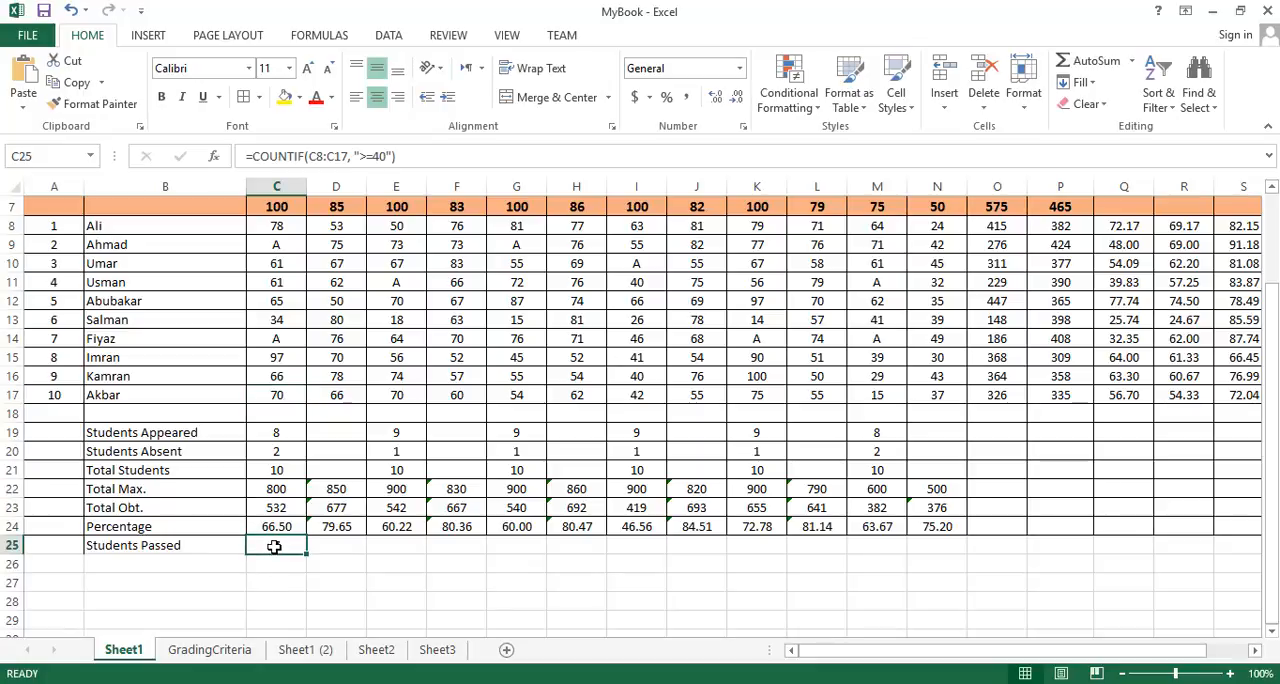
right_click(274, 546)
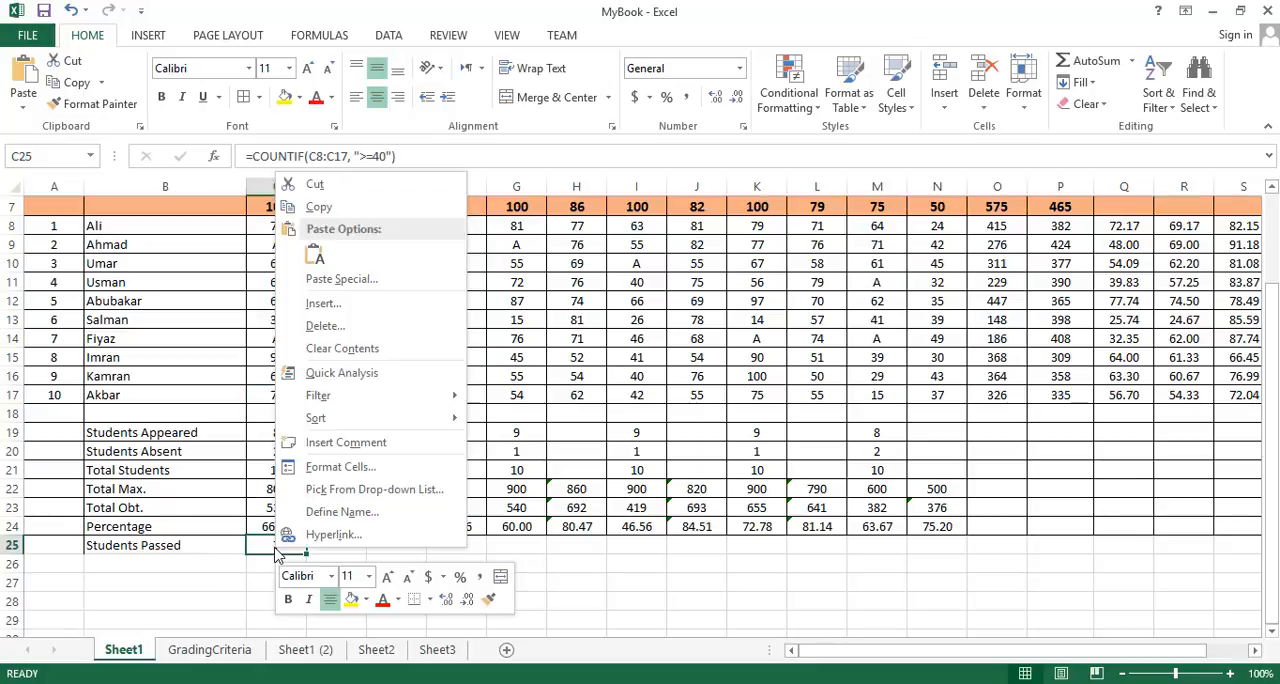
left_click(319, 207)
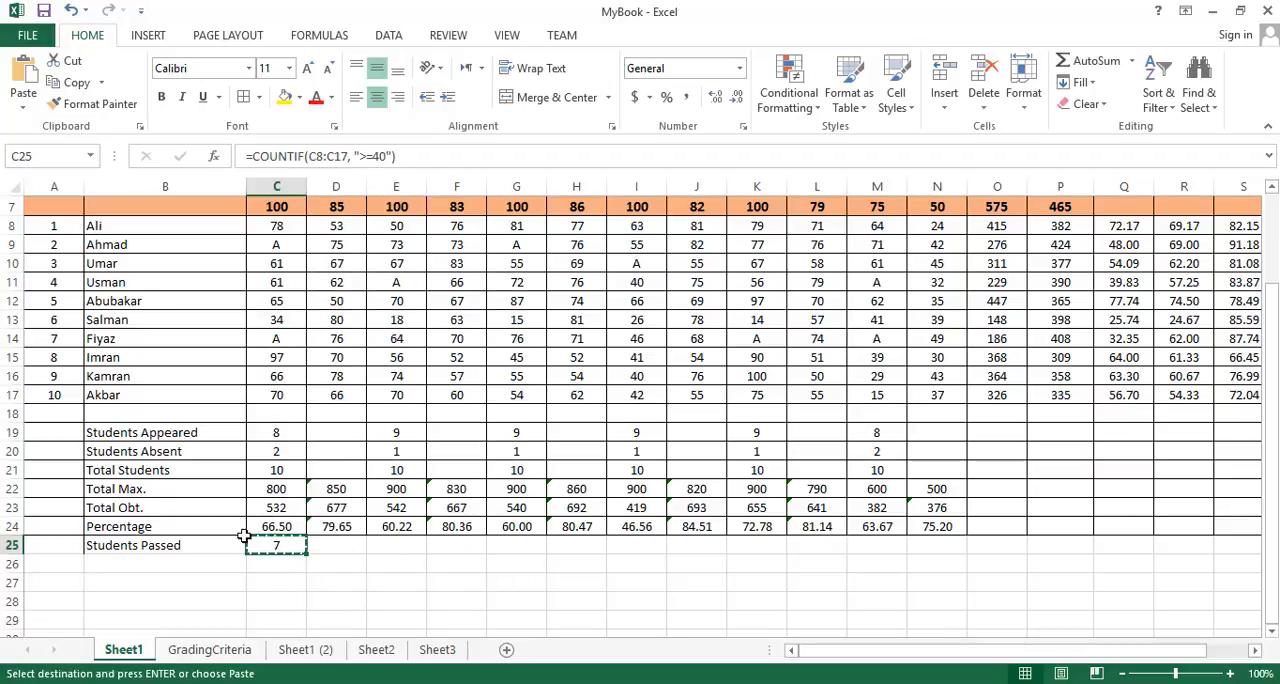
left_click(396, 545)
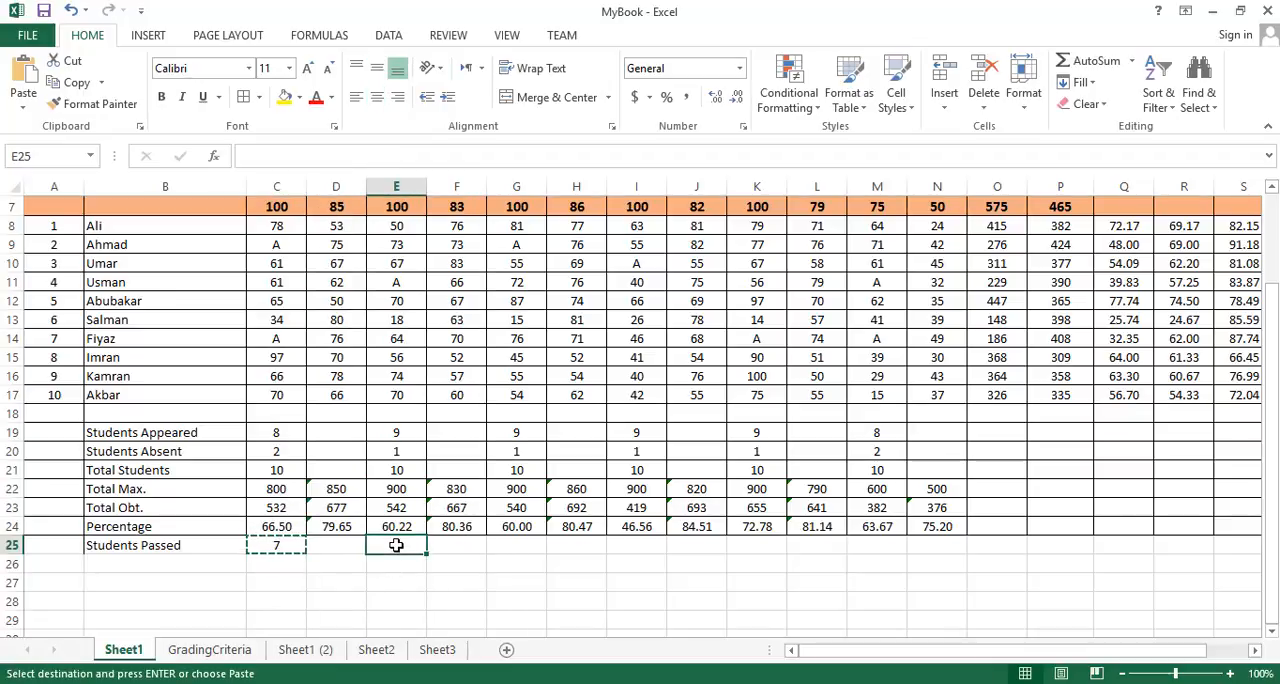
left_click(23, 78)
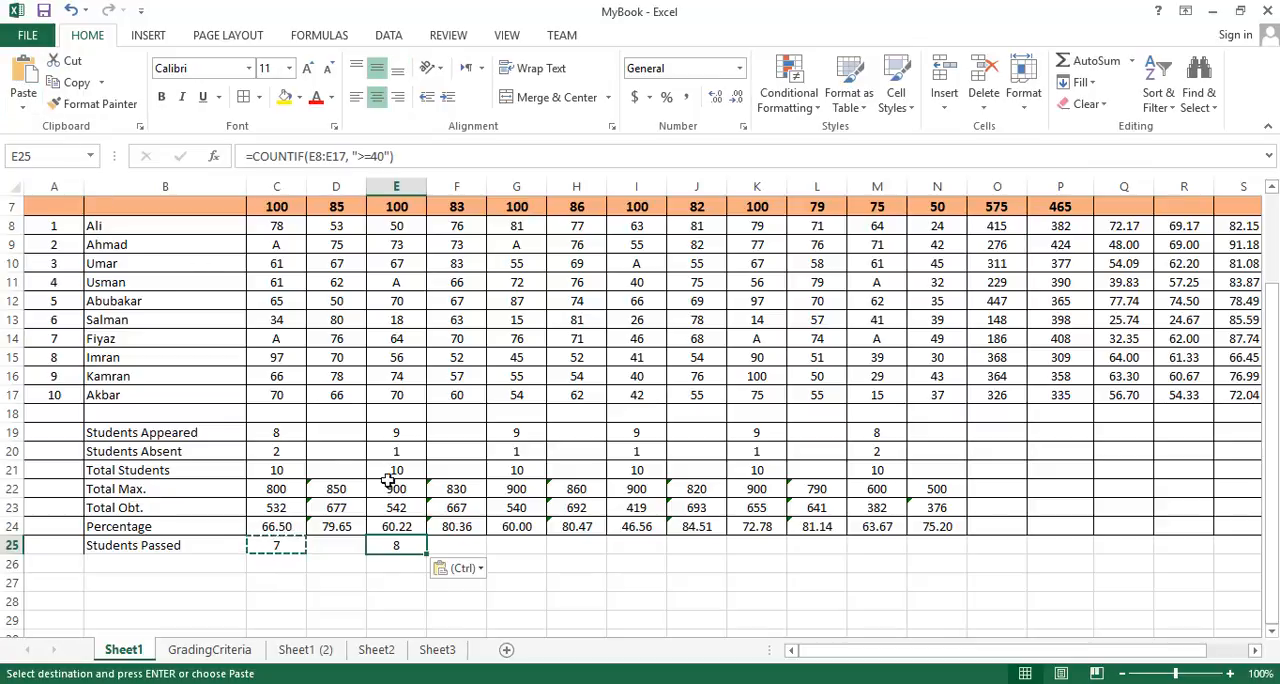
scroll(471, 480, "up", 1)
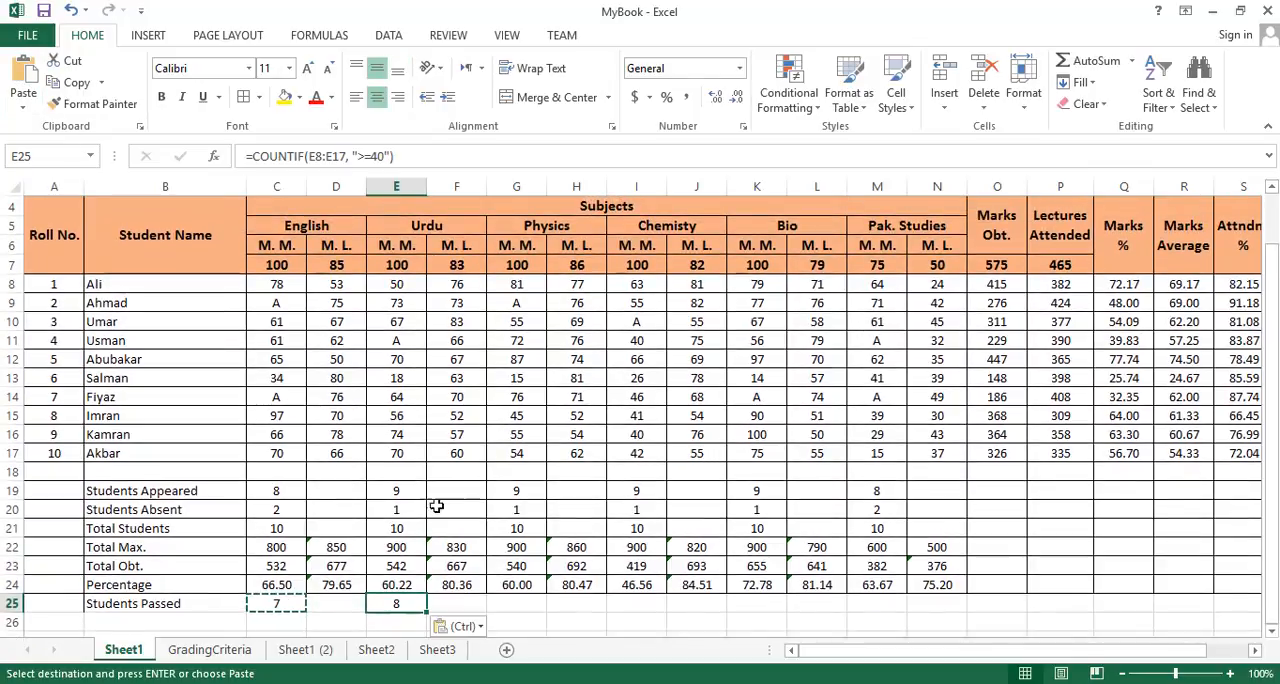
- Paste the Students Passed formula into G25, I25, K25 and M25 for Physics, Chemistry, Bio and Pak. Studies
left_click(516, 605)
key("ctrl+v")
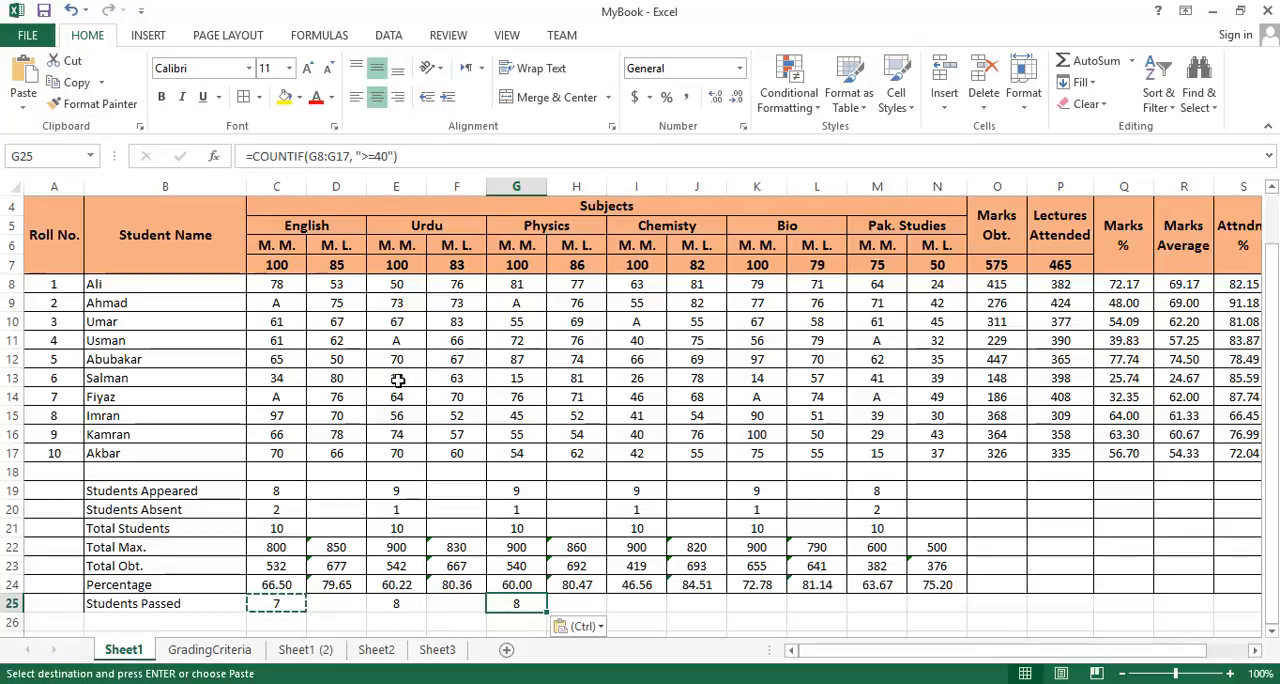
left_click(637, 604)
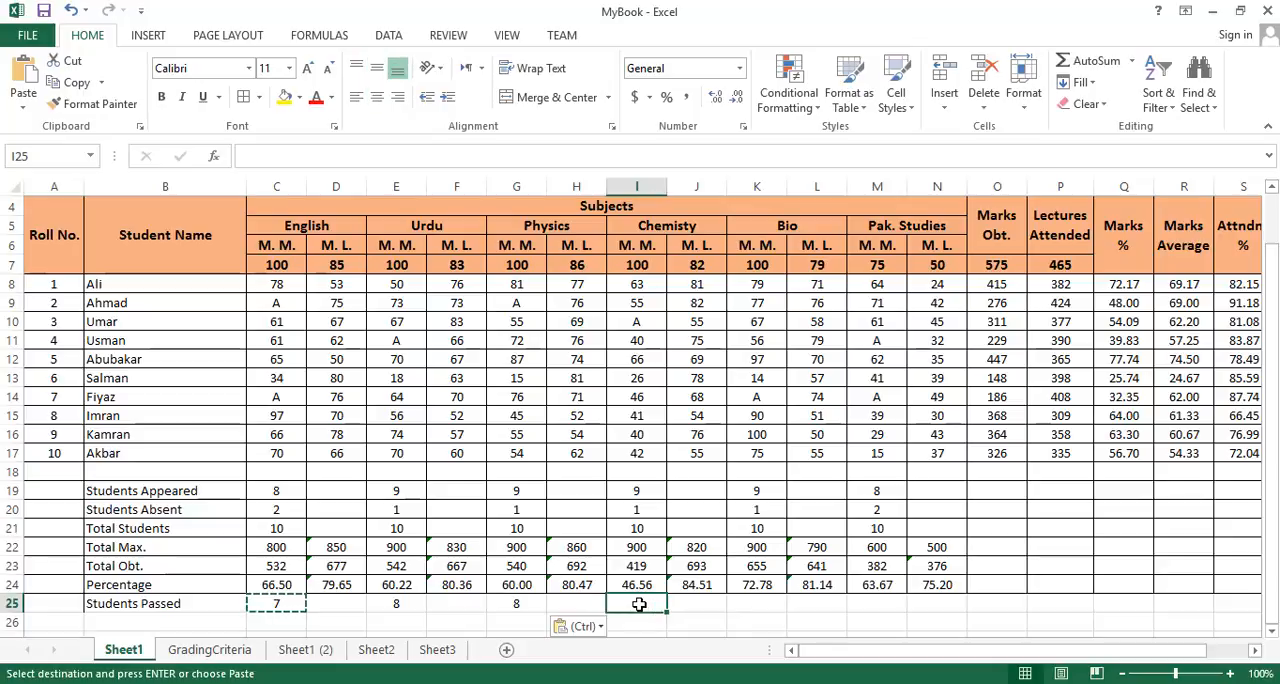
key("ctrl+v")
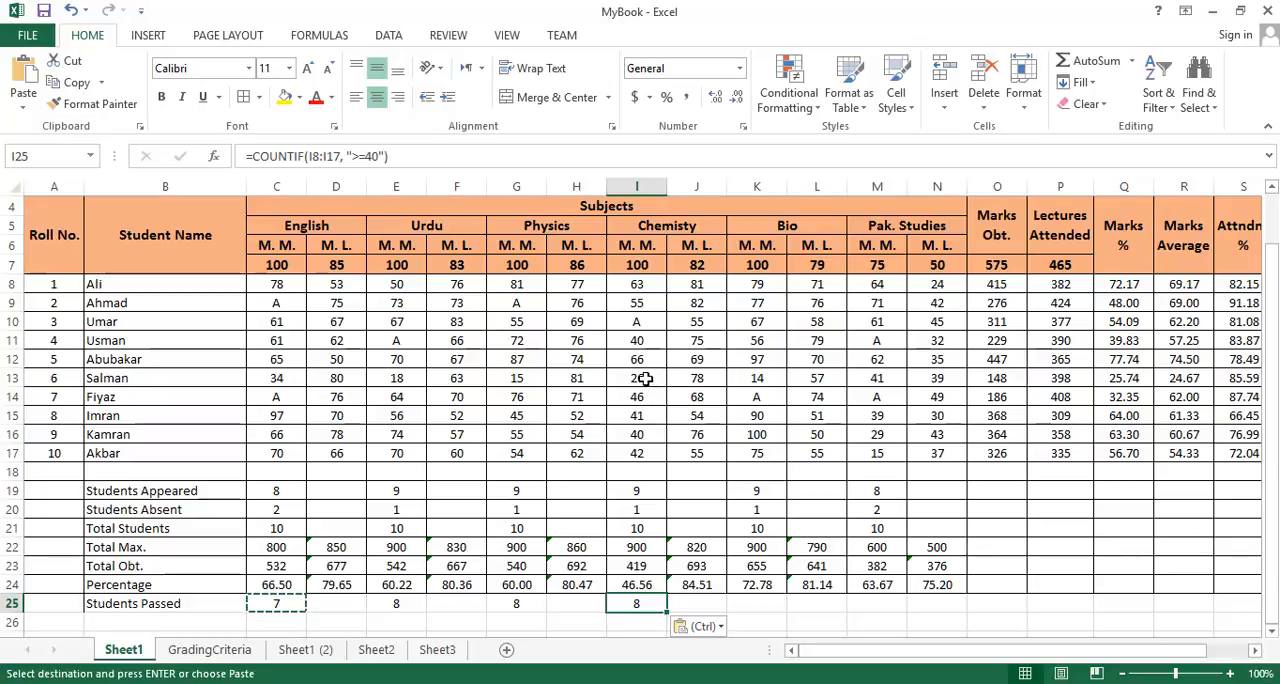
left_click(750, 602)
key("ctrl+v")
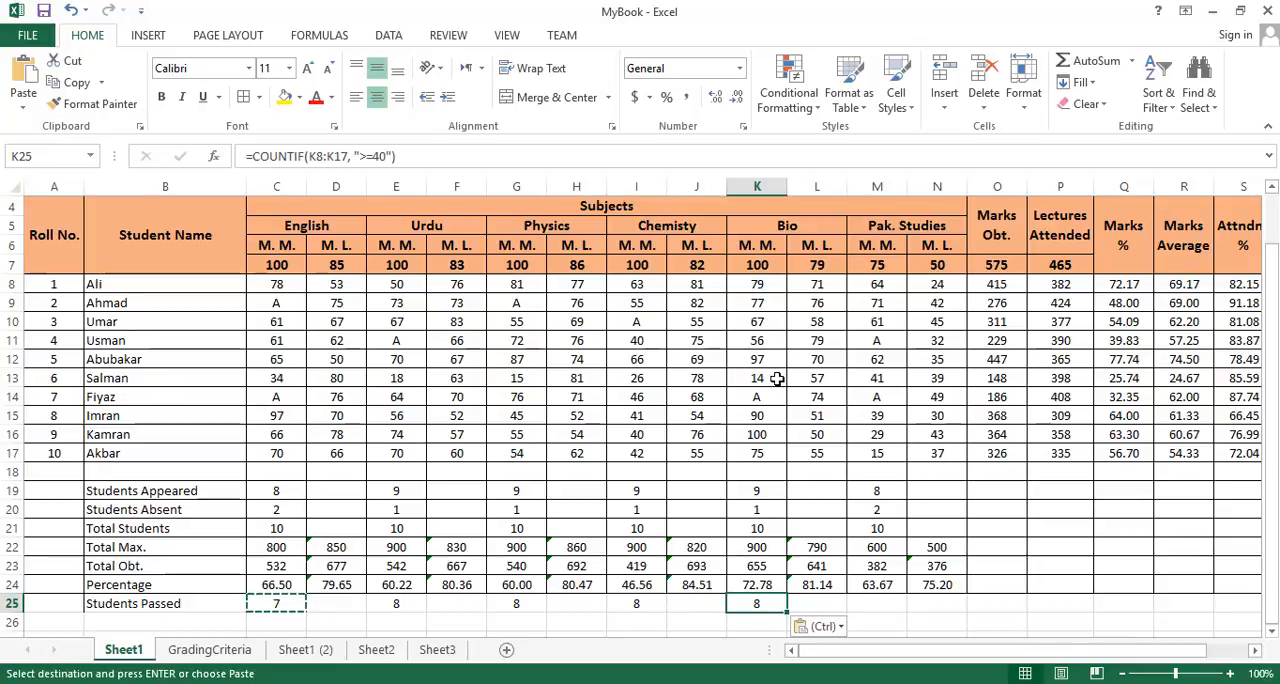
left_click(874, 602)
key("ctrl+v")
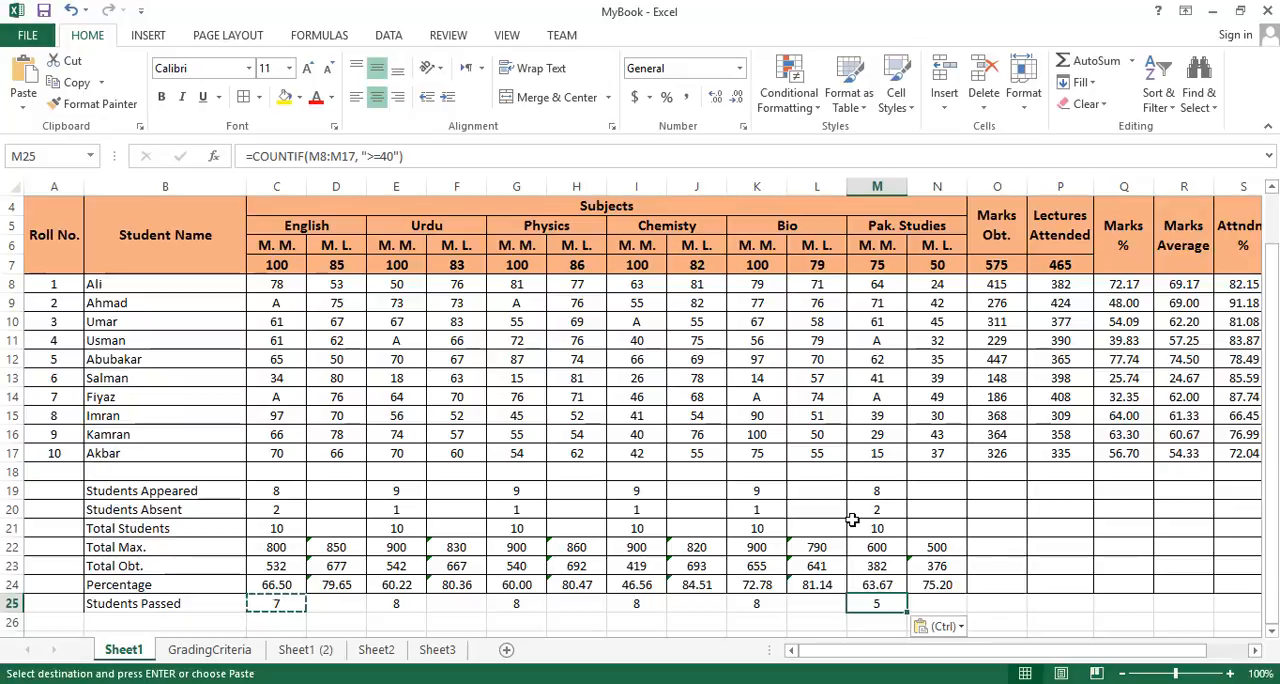
- Change the pass mark in the Pak. Studies formula in M25 to ">=35" and check it against the mark in M15
scroll(851, 518, "down", 1)
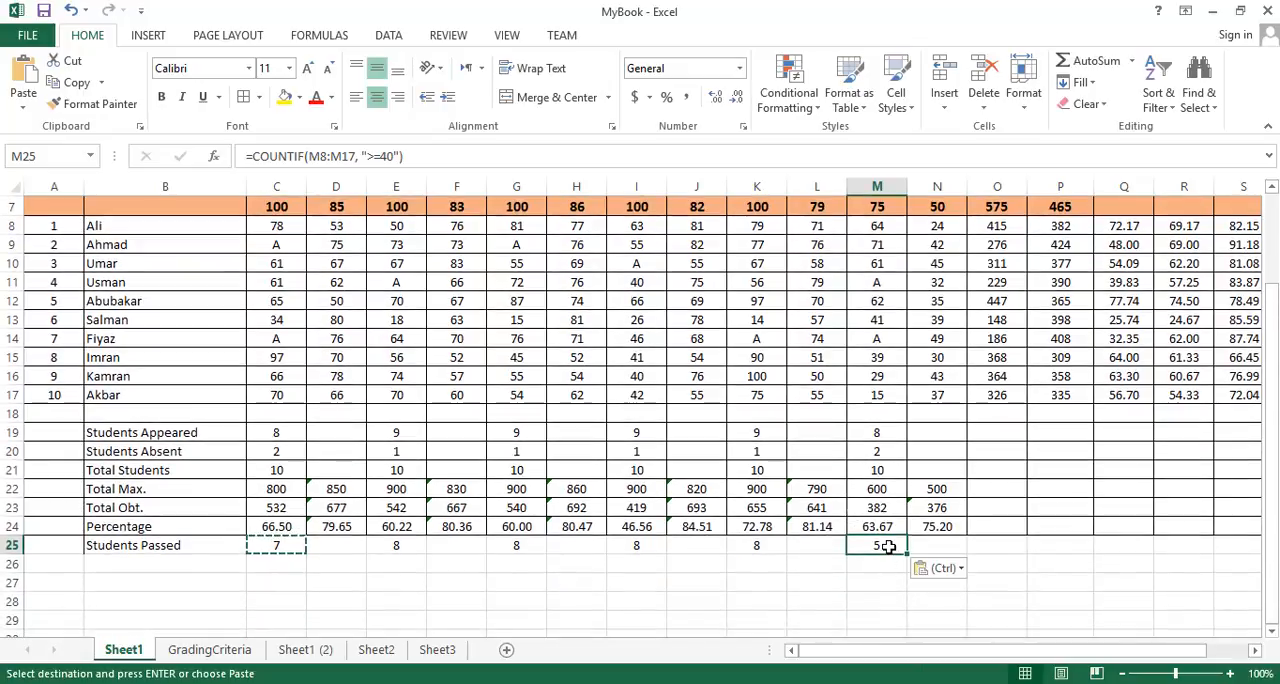
double_click(888, 545)
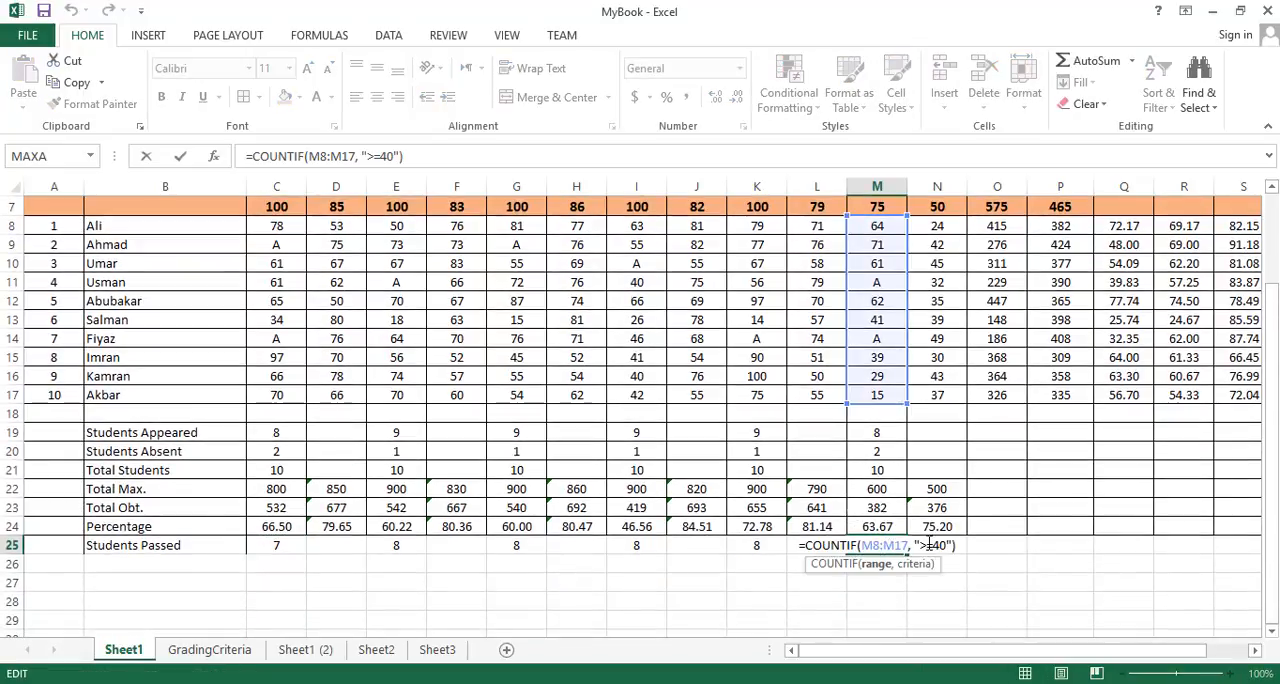
left_click(932, 545)
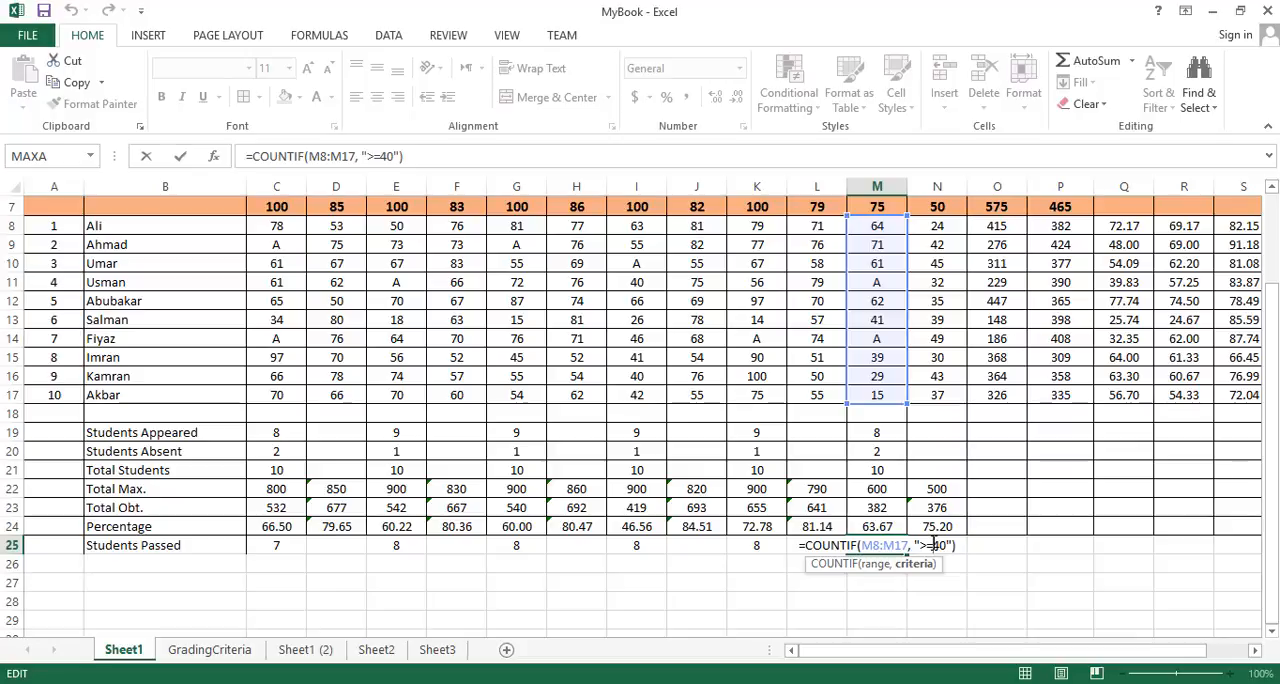
key("Delete")
key("Delete")
type("35")
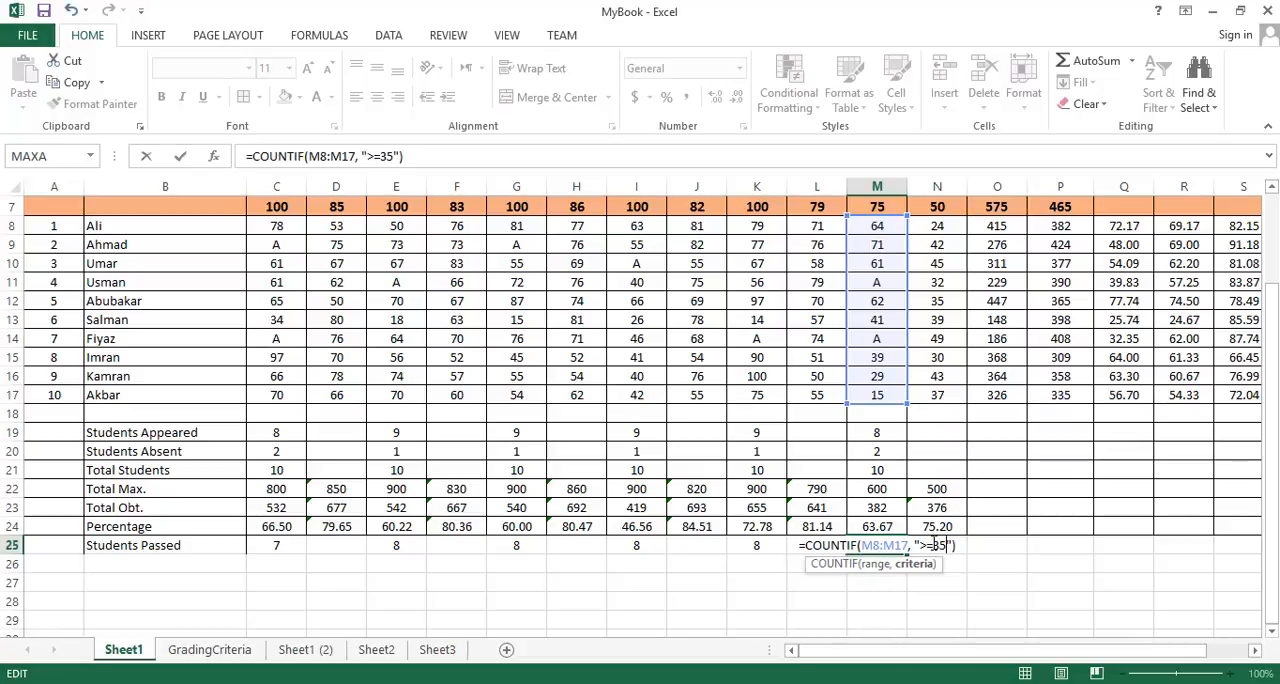
key("Return")
left_click(884, 547)
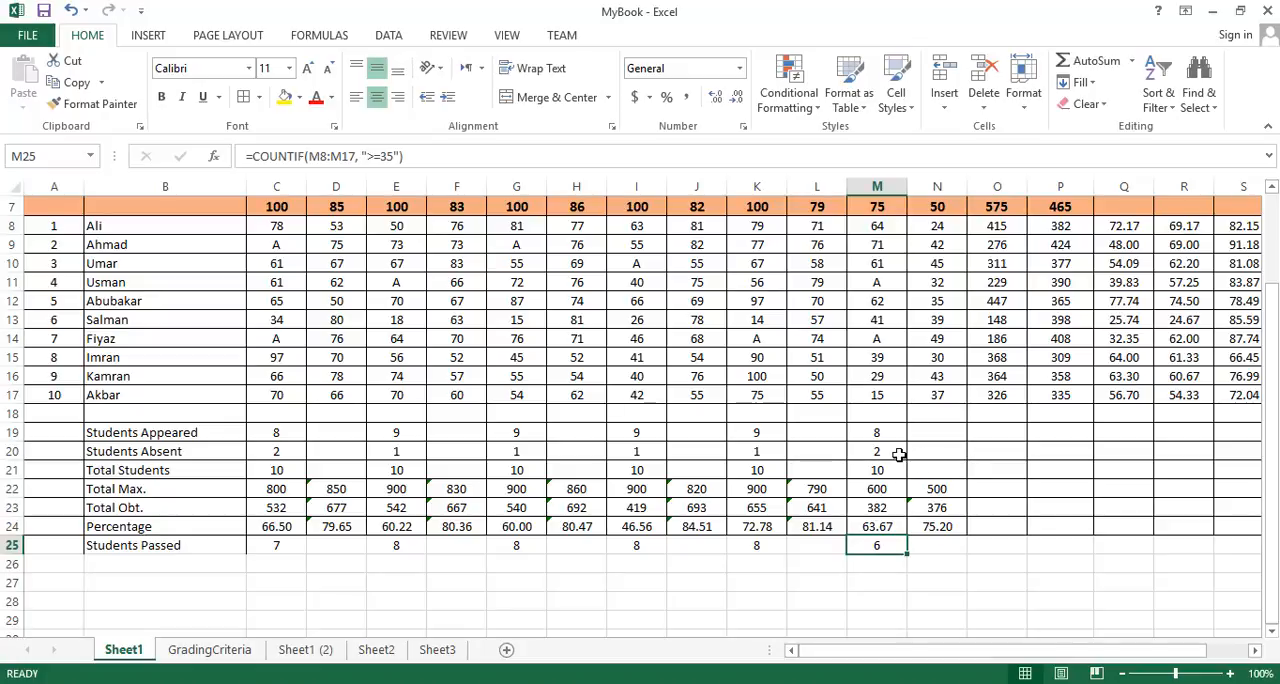
left_click(888, 358)
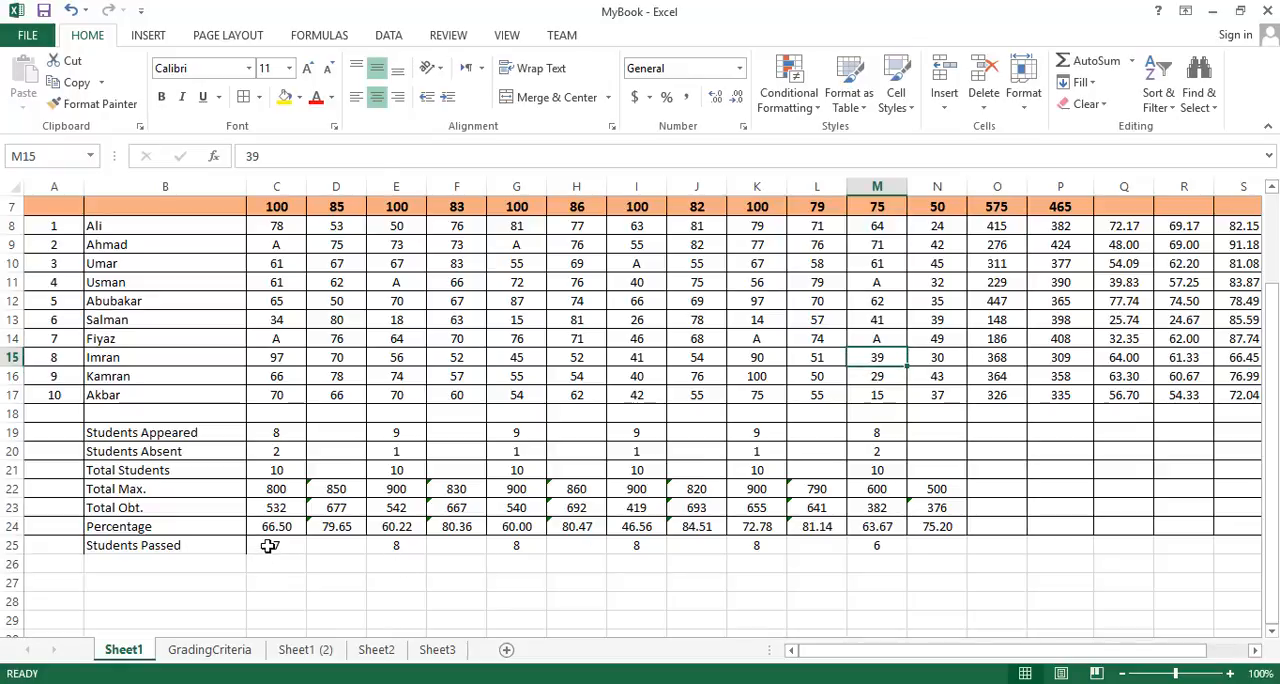
left_click_drag(268, 546, 408, 543)
left_click(286, 575)
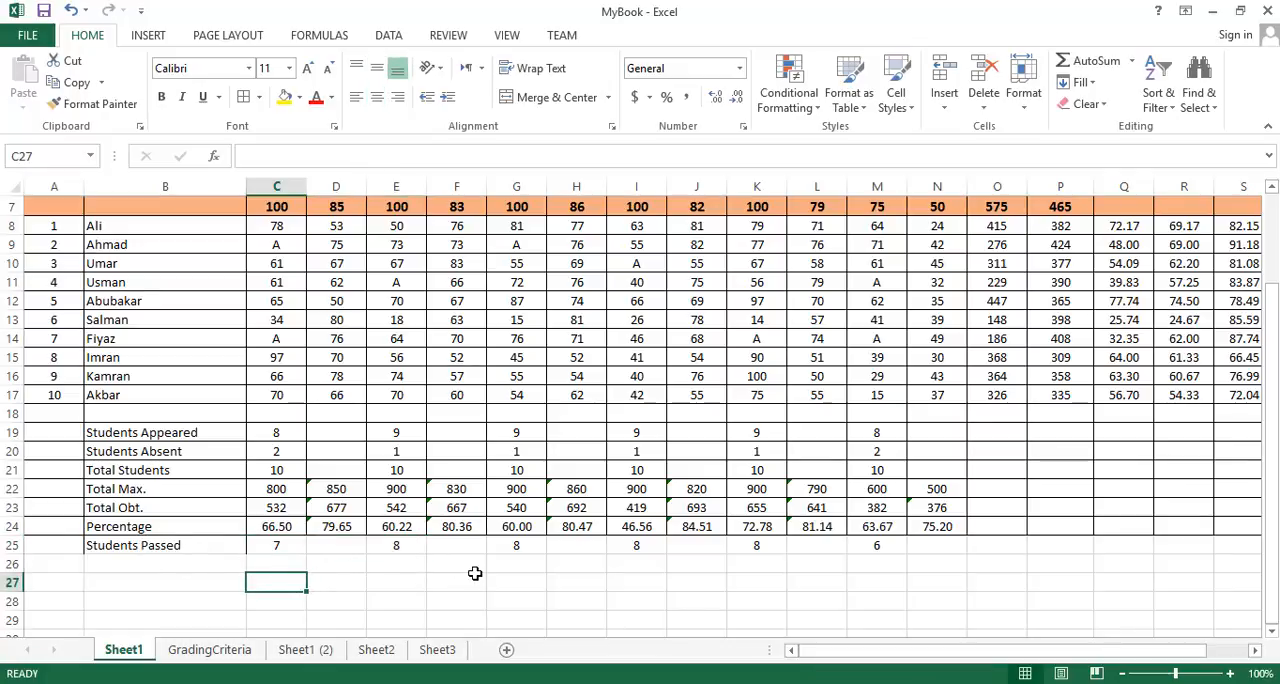
scroll(475, 573, "up", 2)
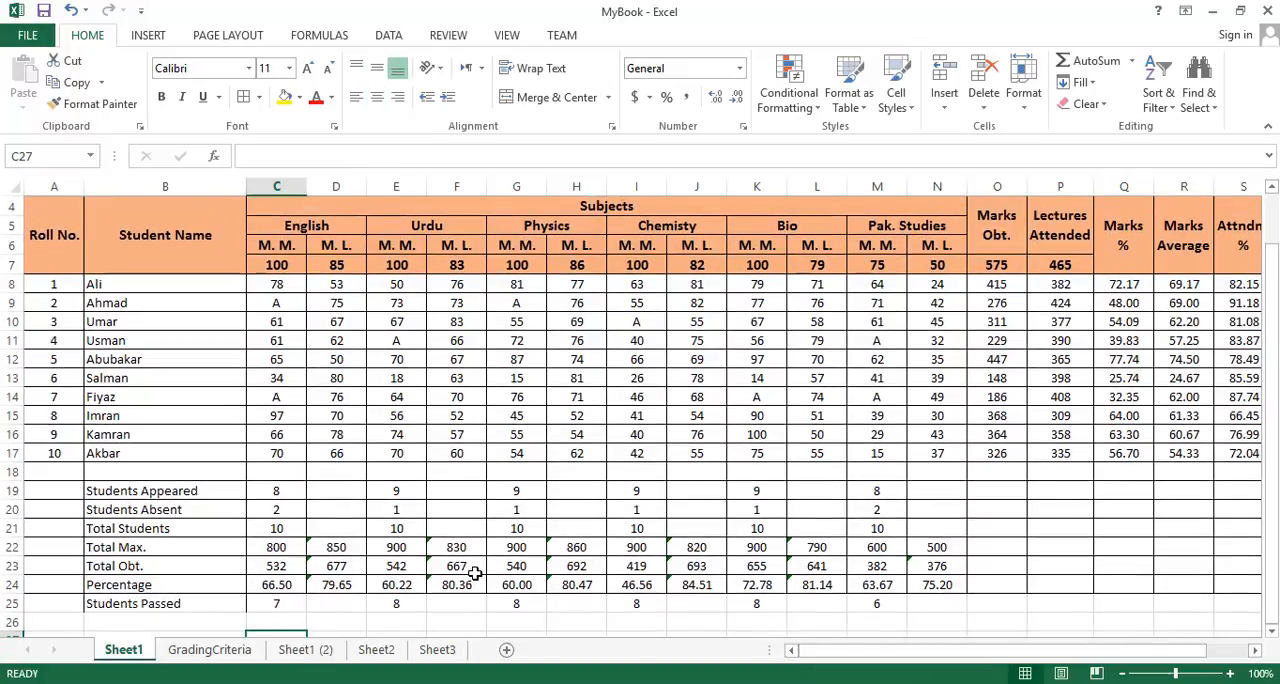
scroll(475, 573, "down", 2)
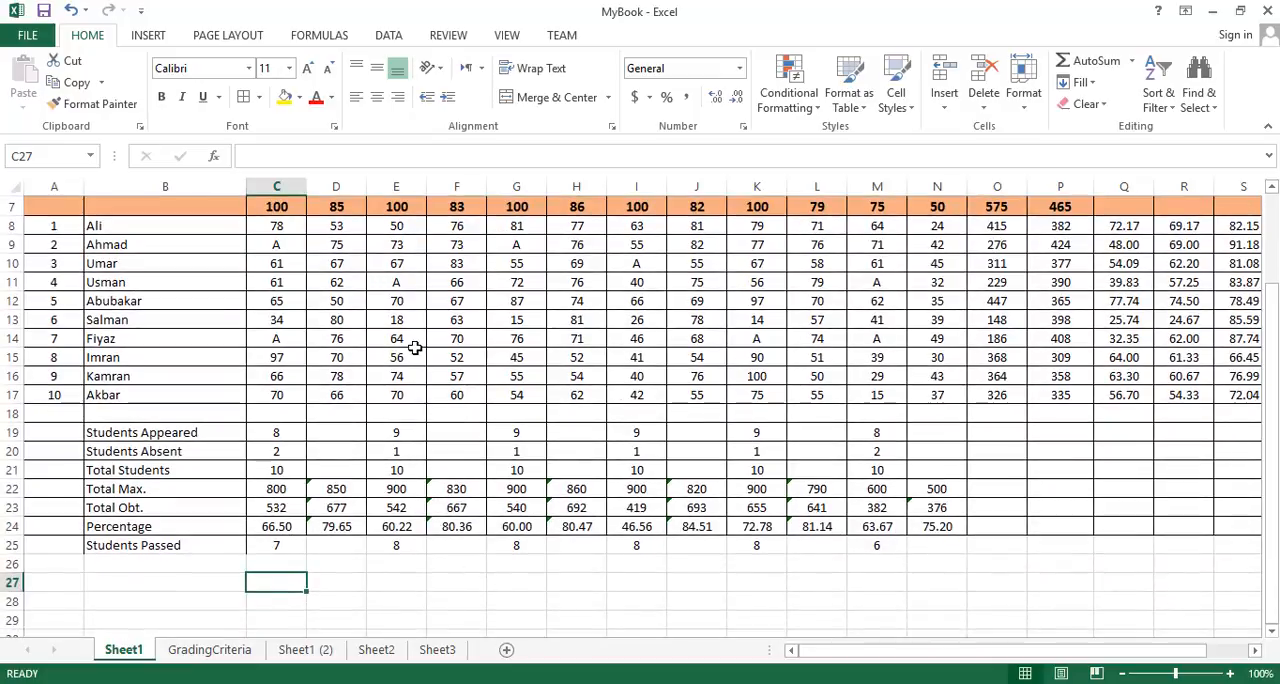
- Set the Urdu mark in E14 to 34 to test the Students Passed count
left_click(410, 339)
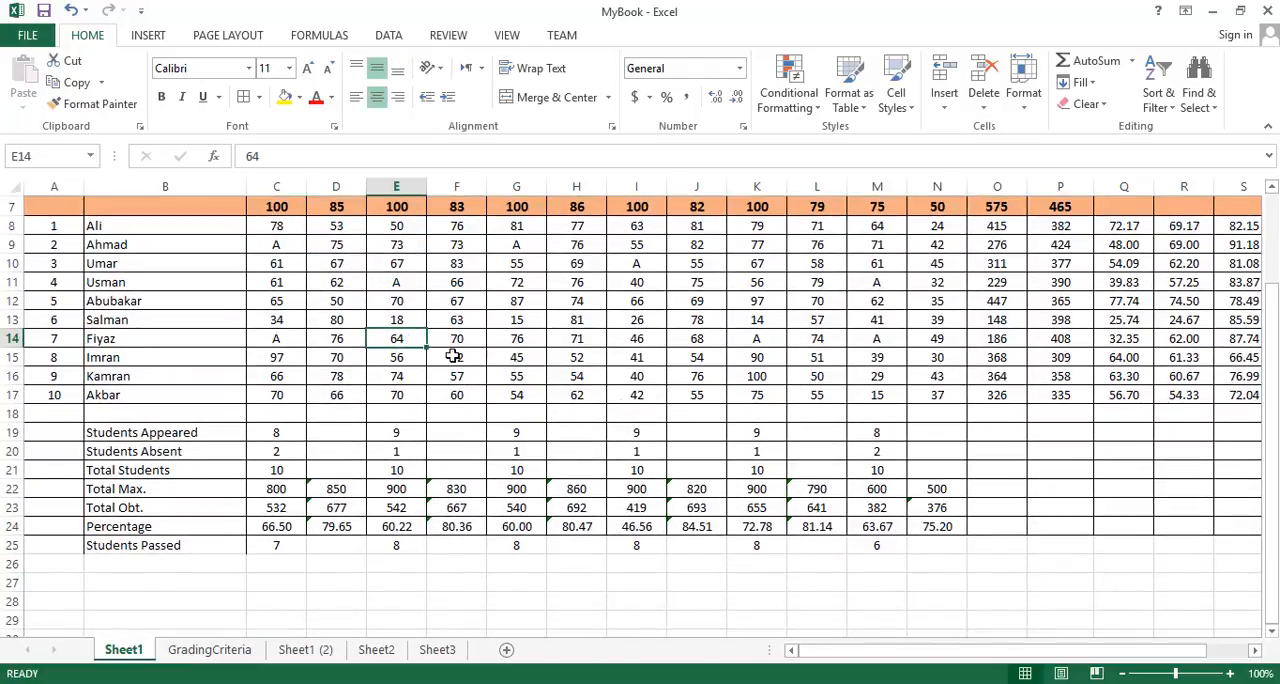
scroll(452, 356, "up", 1)
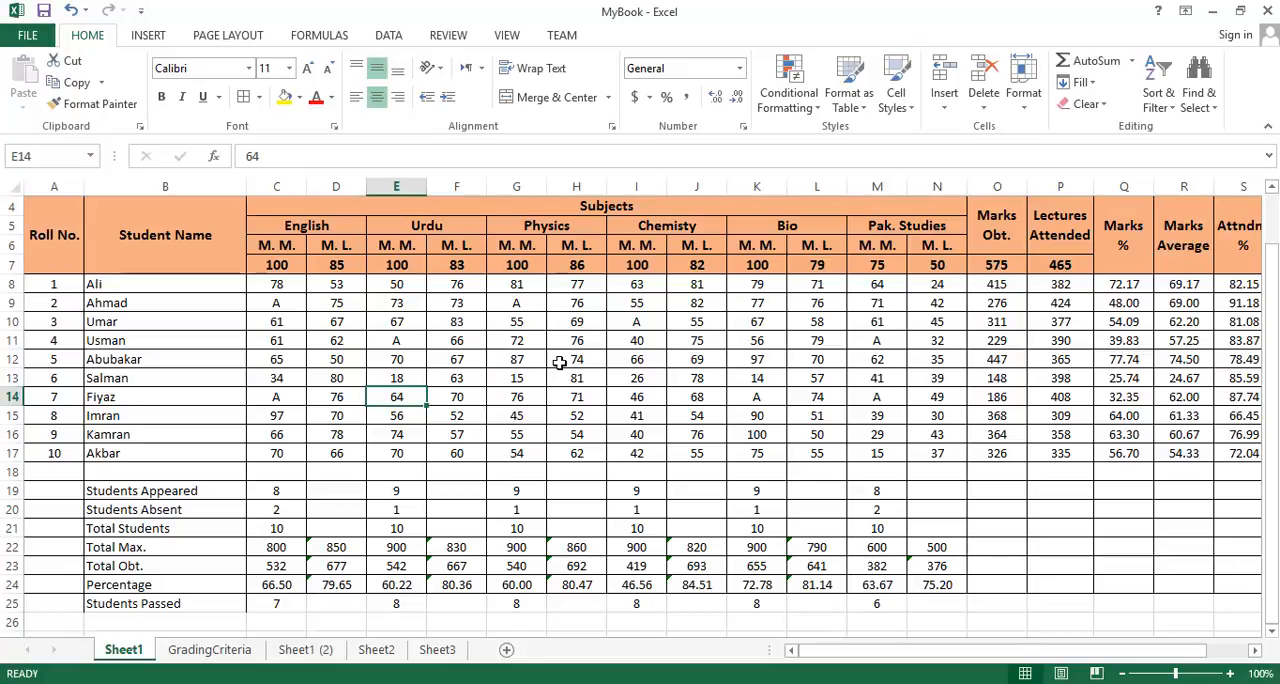
type("34")
key("Return")
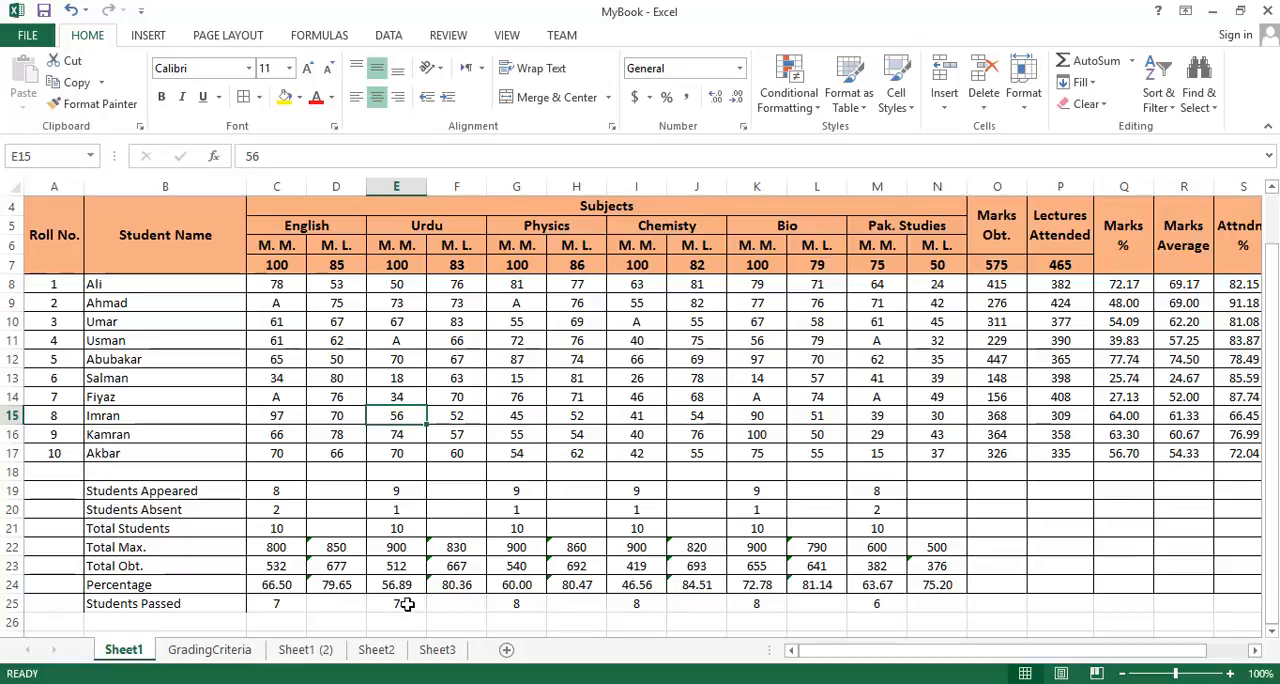
- Set the Chemistry marks in I16 to 35 and I14 to 25 to test that subject's Students Passed count
left_click(652, 431)
type("35")
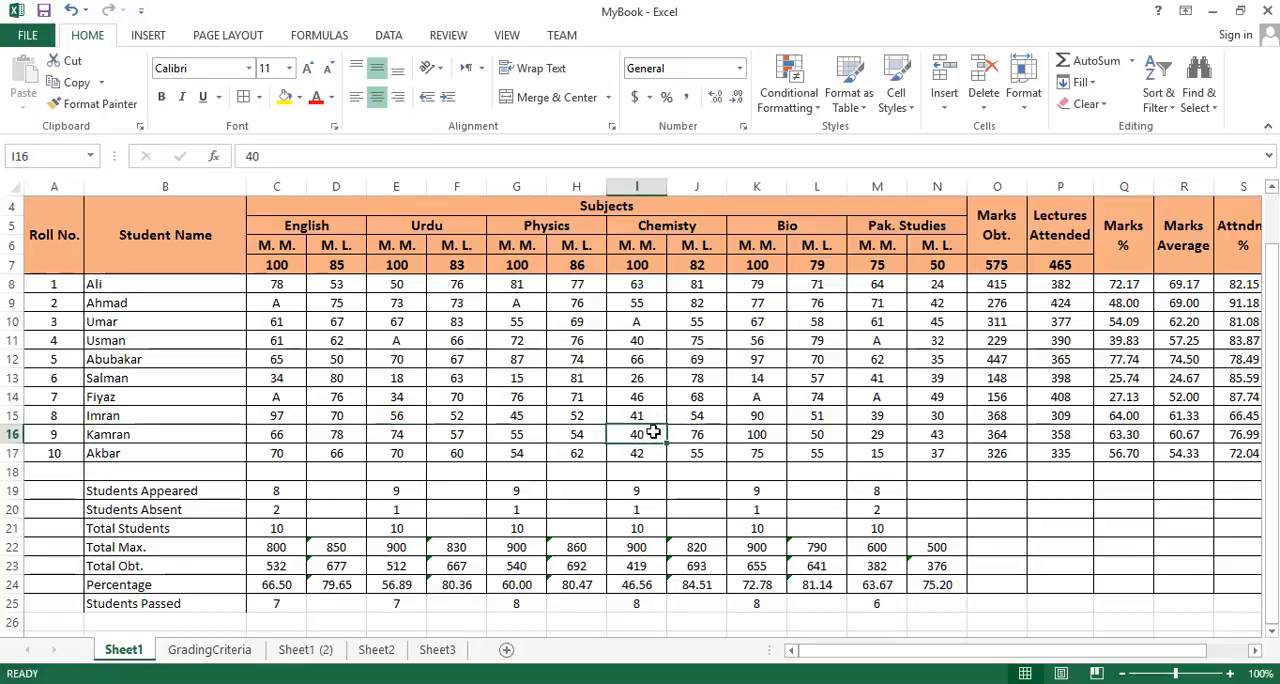
key("Return")
key("Up")
key("Up")
key("Up")
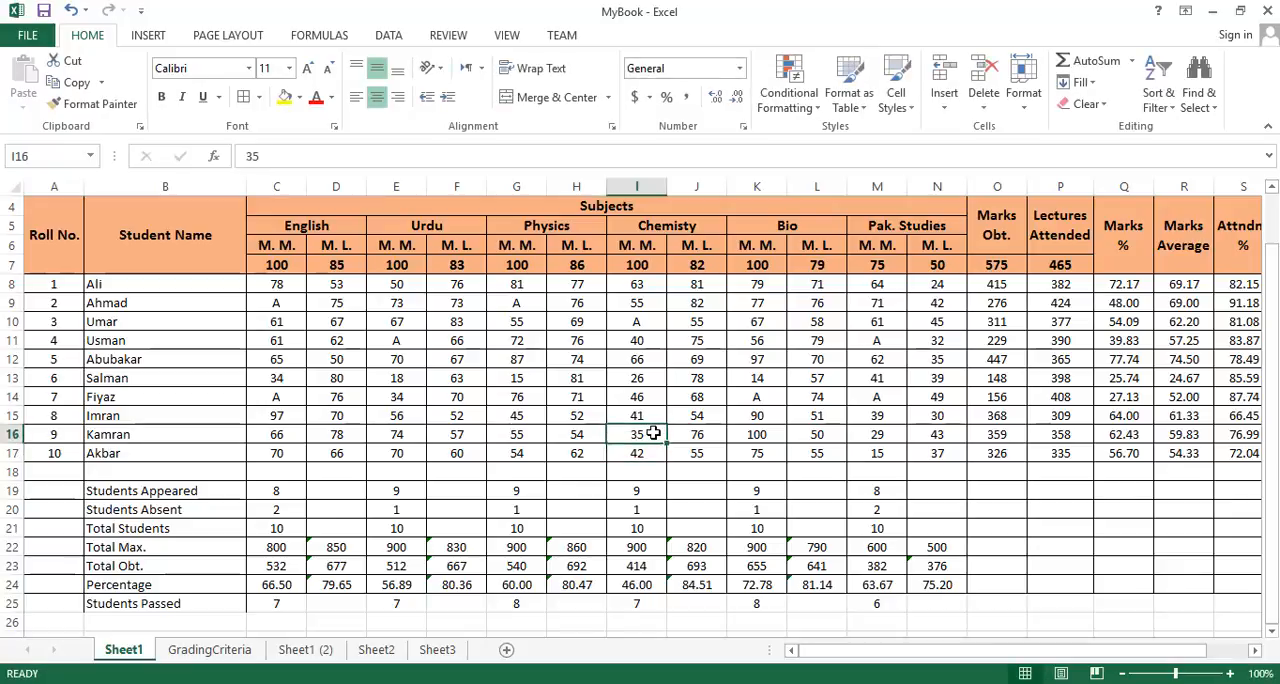
type("25")
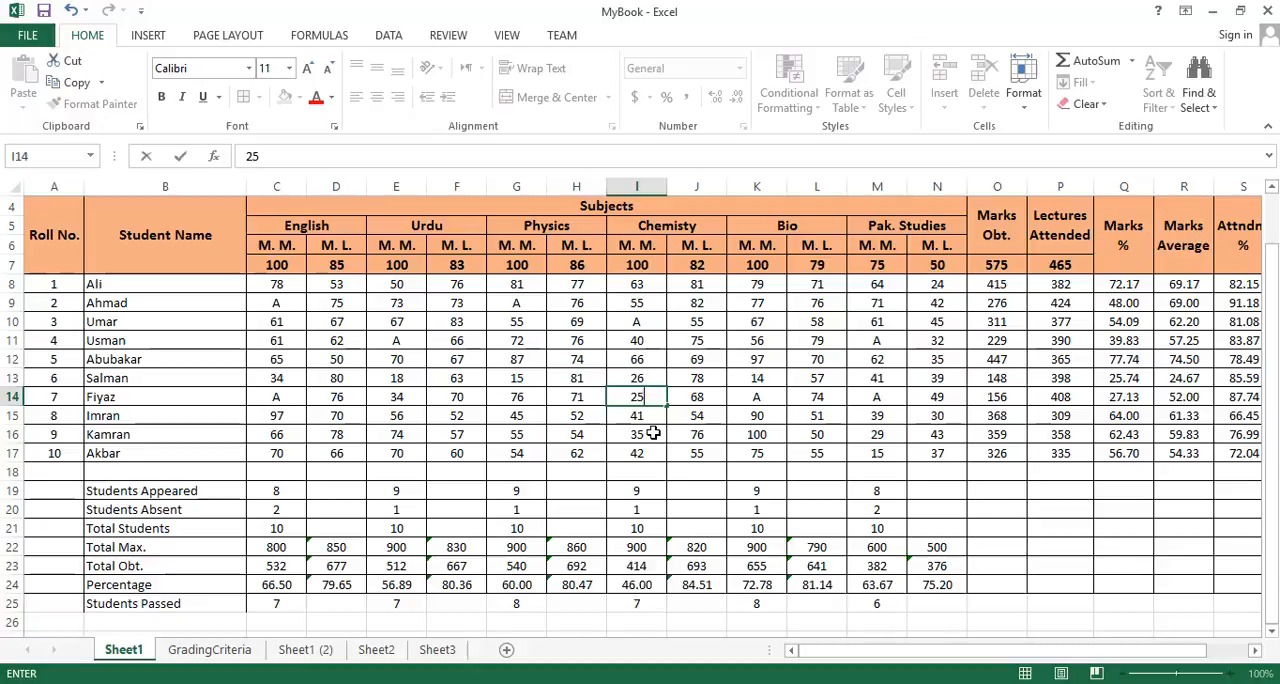
key("Return")
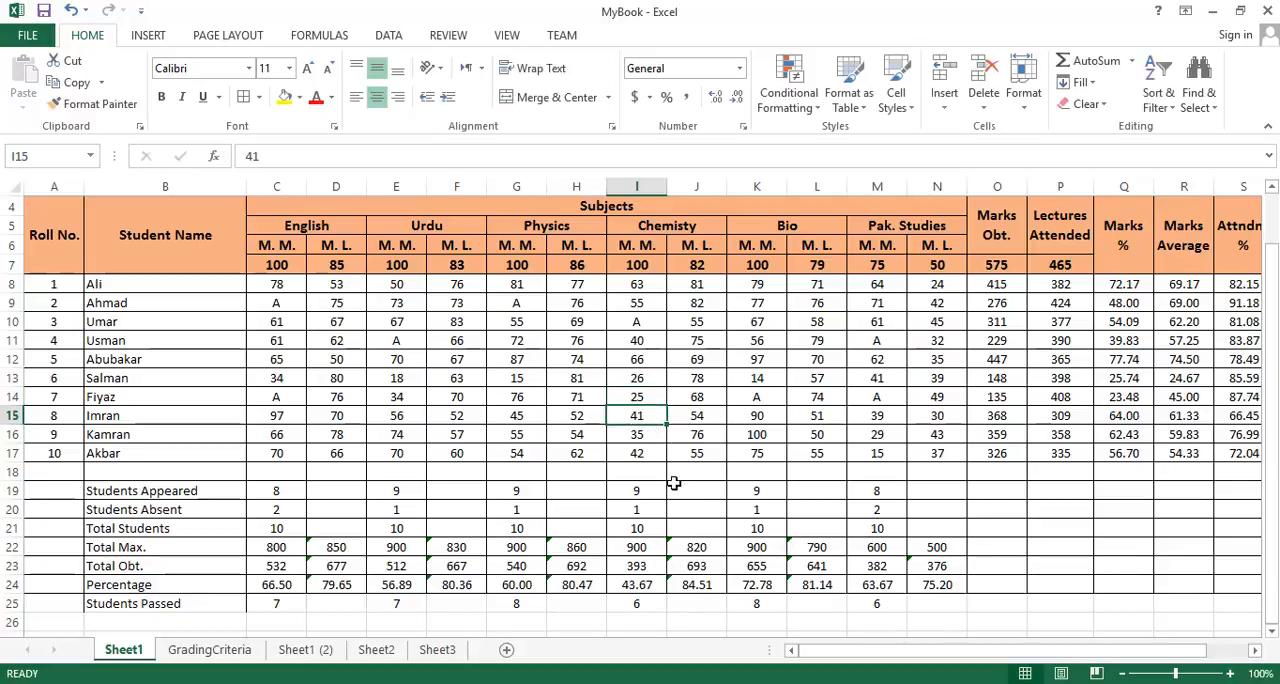
- Label B26, below Students Passed, as "Students Failed"
scroll(606, 452, "down", 1)
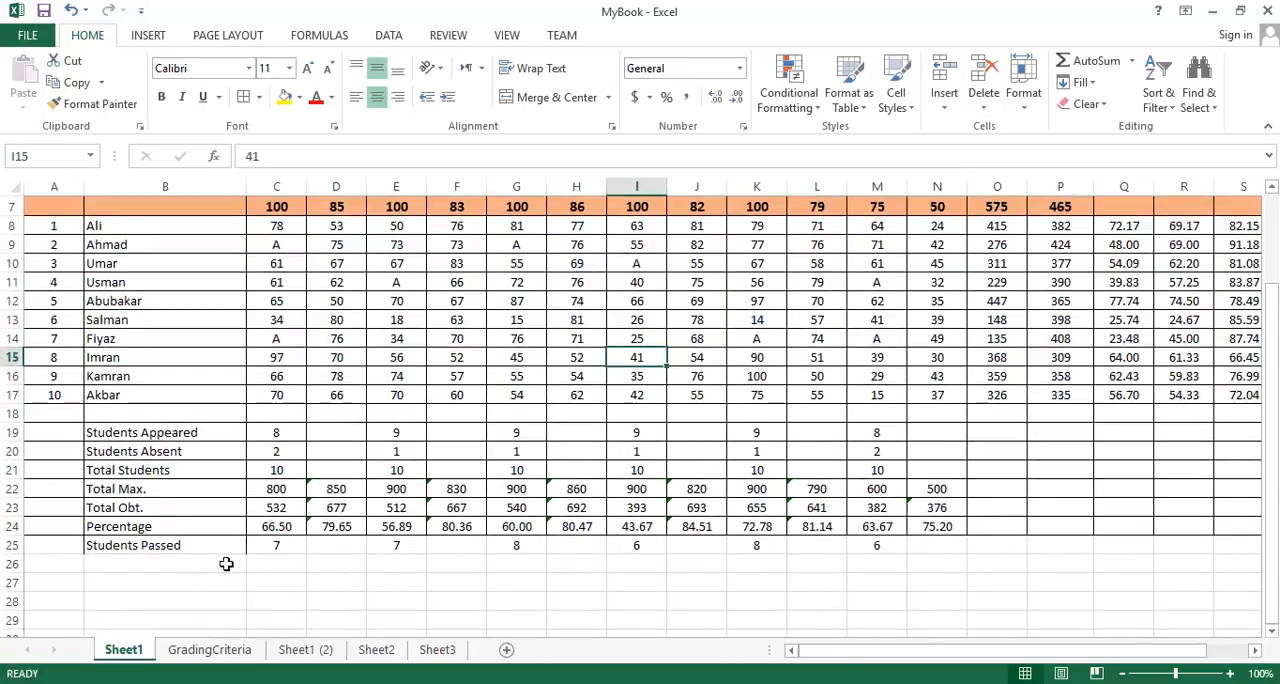
left_click(200, 551)
left_click(163, 560)
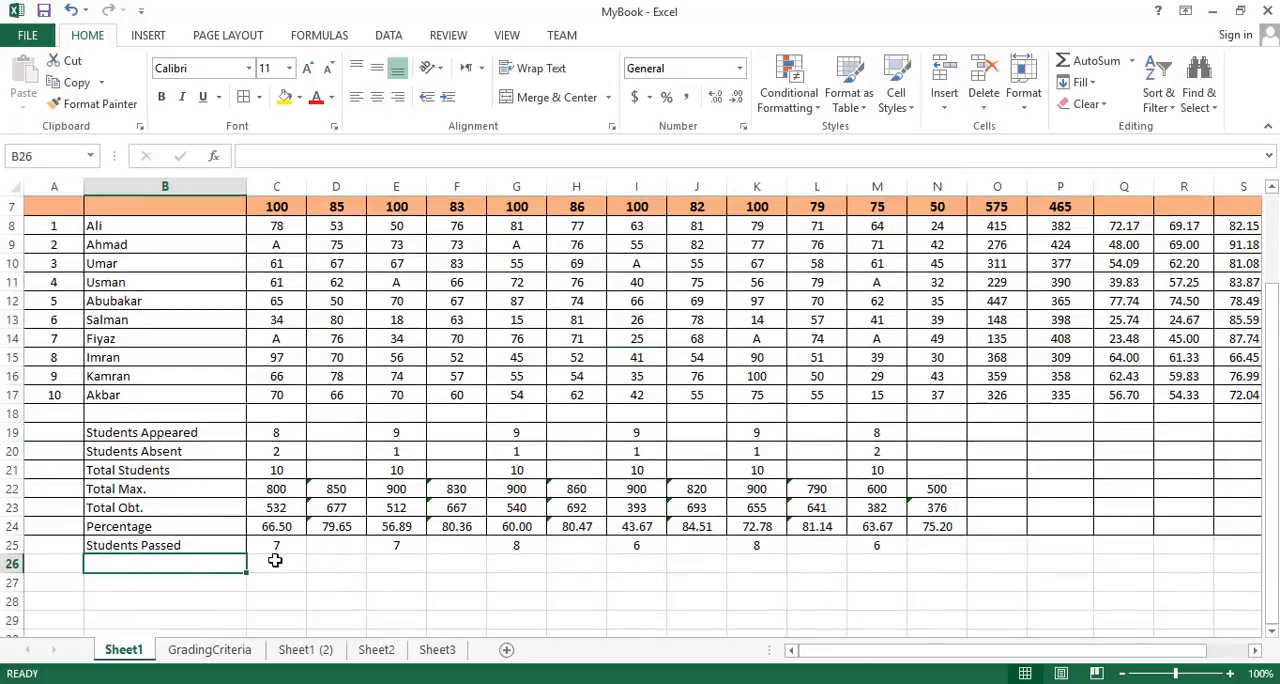
type("sTUD")
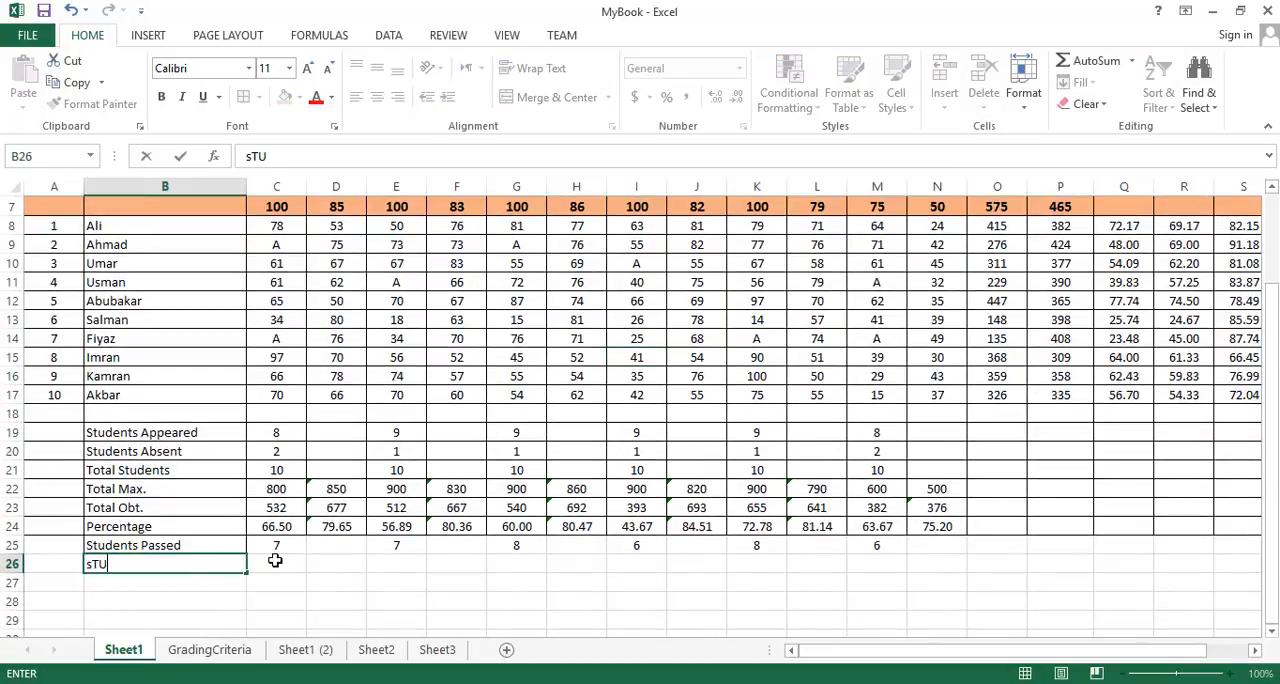
key("BackSpace")
key("BackSpace")
key("BackSpace")
key("BackSpace")
key("Caps_Lock")
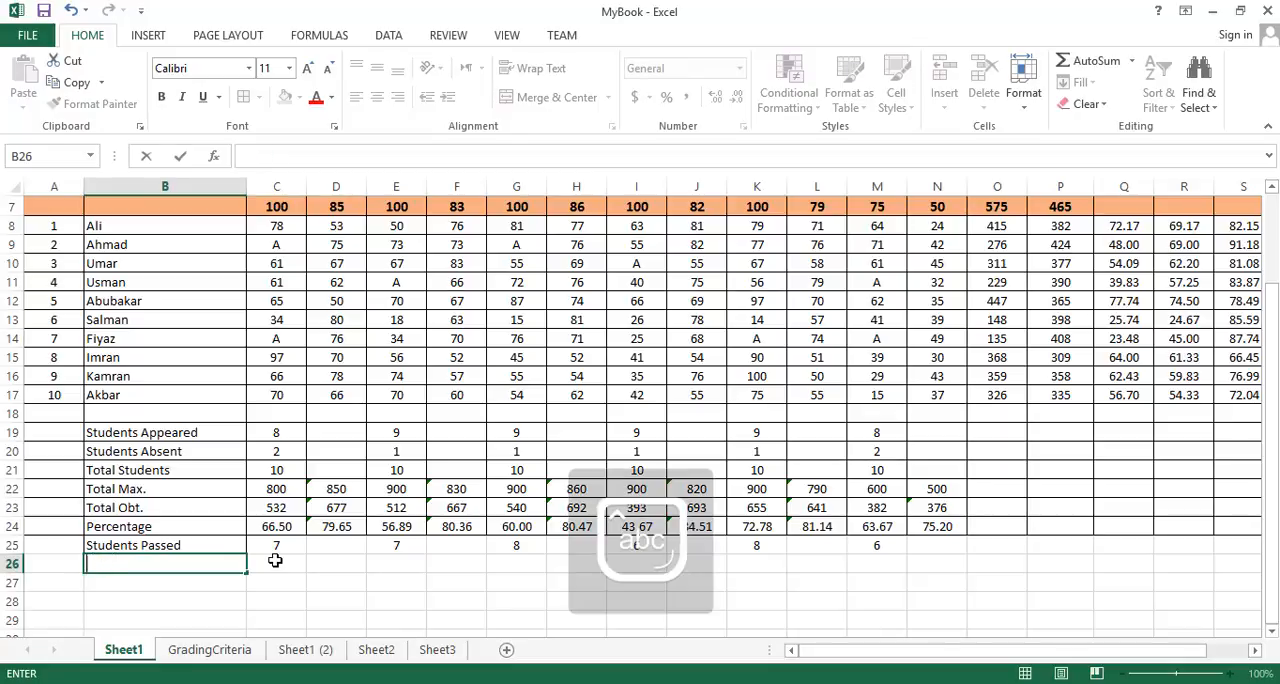
type("Students Failed")
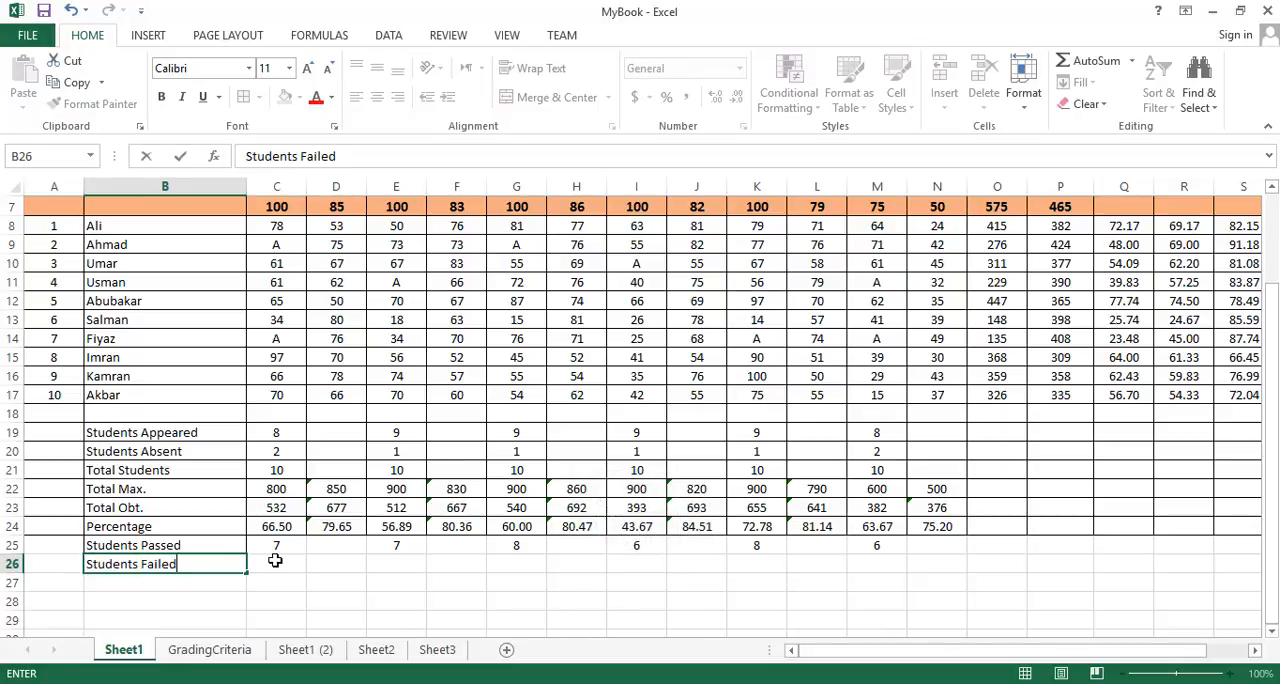
- Enter =C19-C25 in C26 to calculate the English Students Failed as students appeared minus students passed
left_click(275, 561)
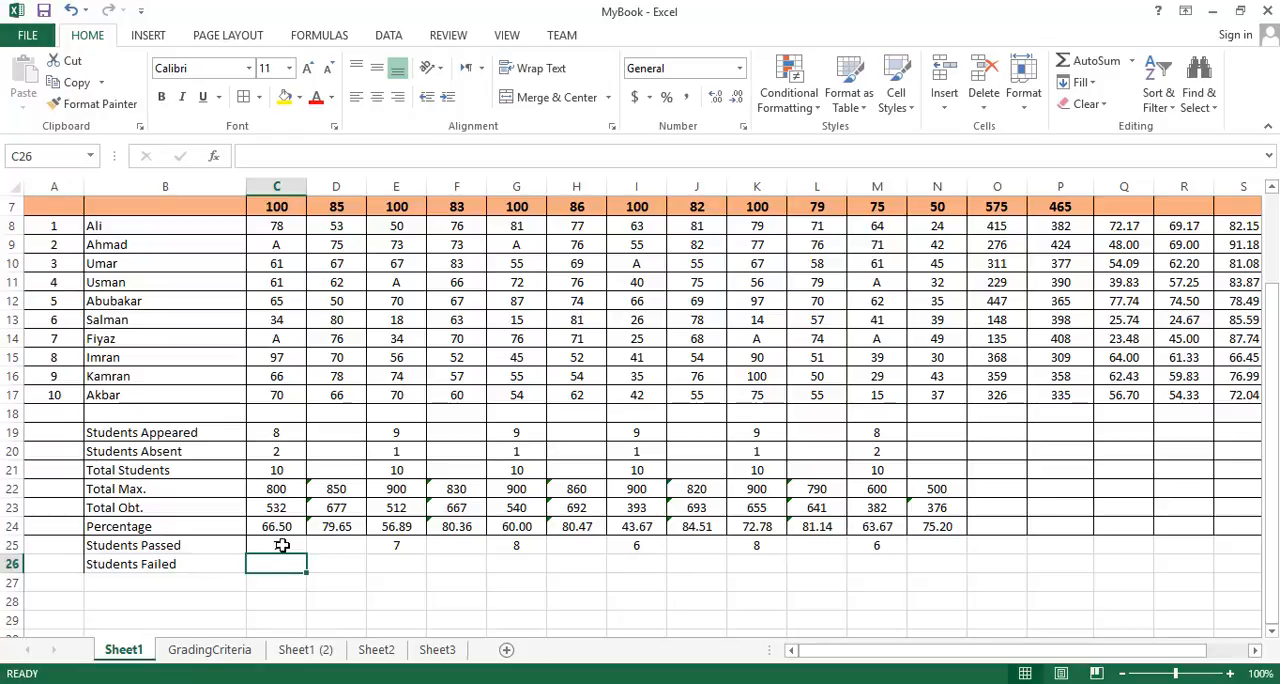
double_click(276, 546)
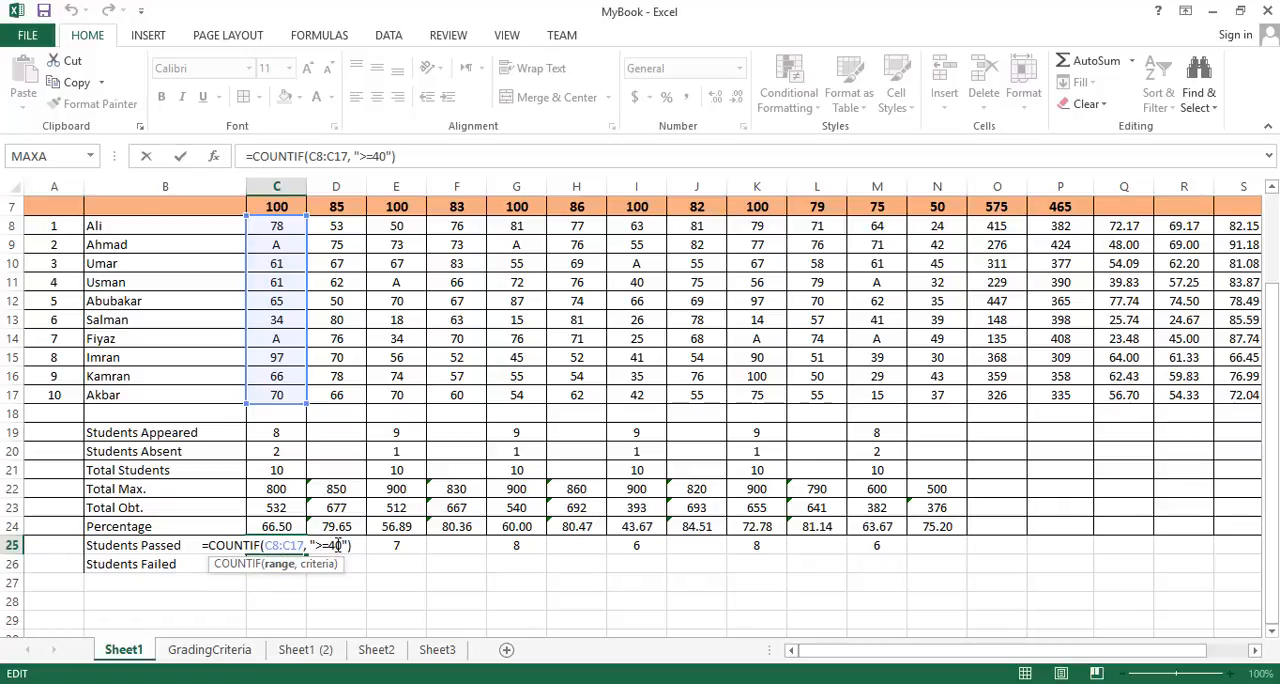
key("End")
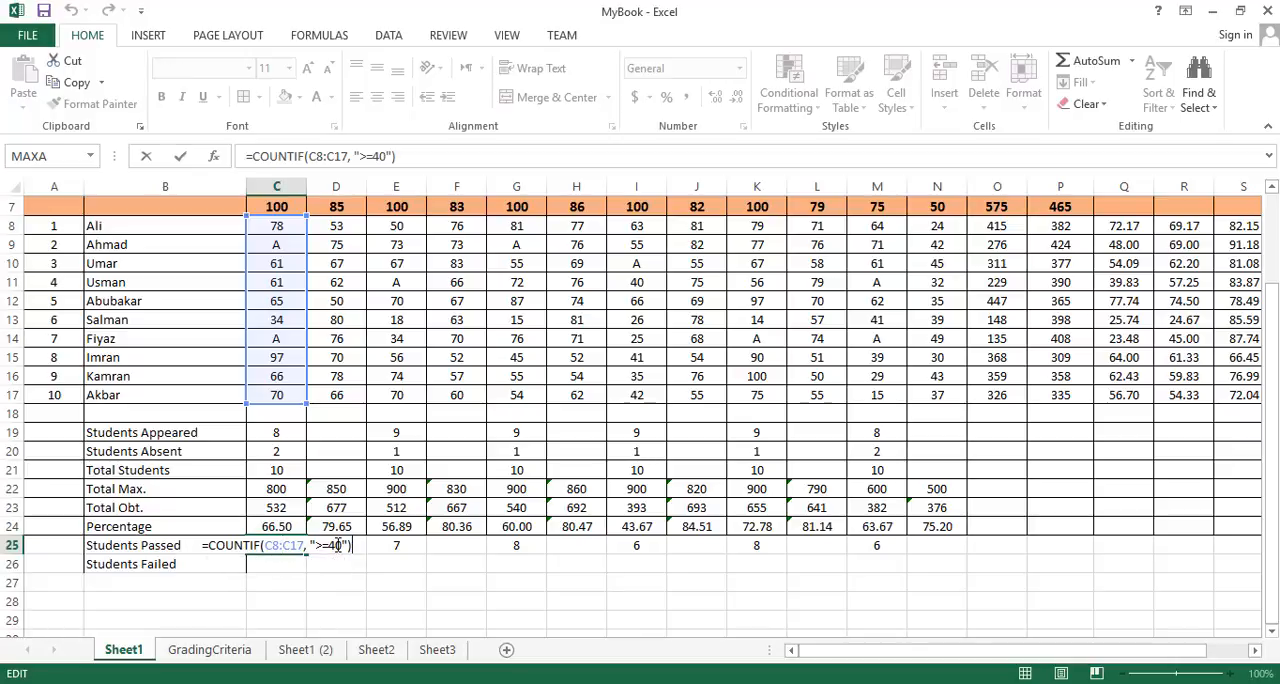
key("Return")
type("=")
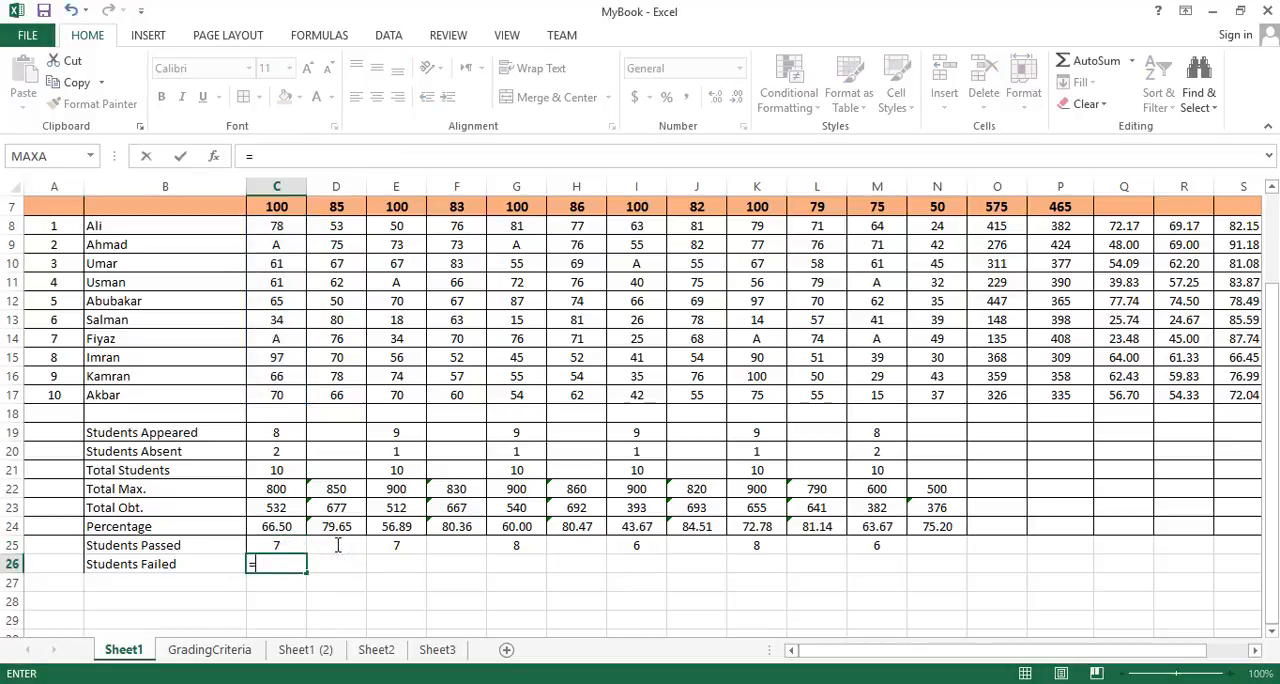
left_click(293, 428)
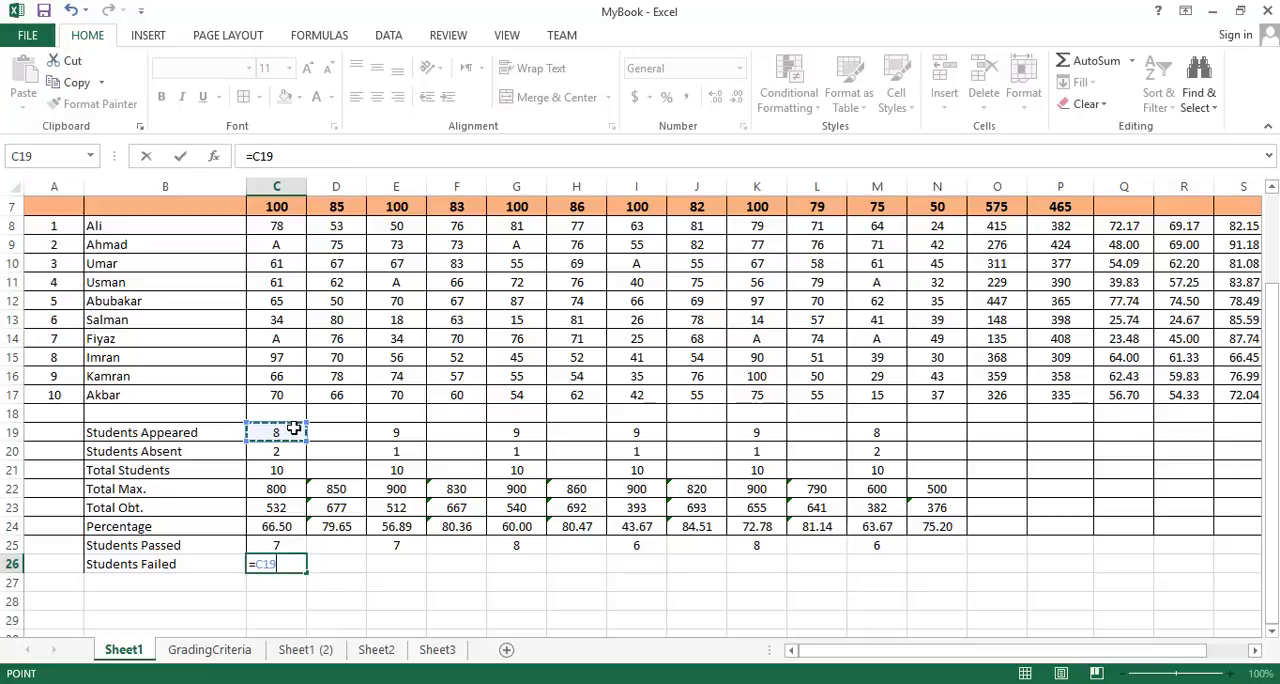
type("-")
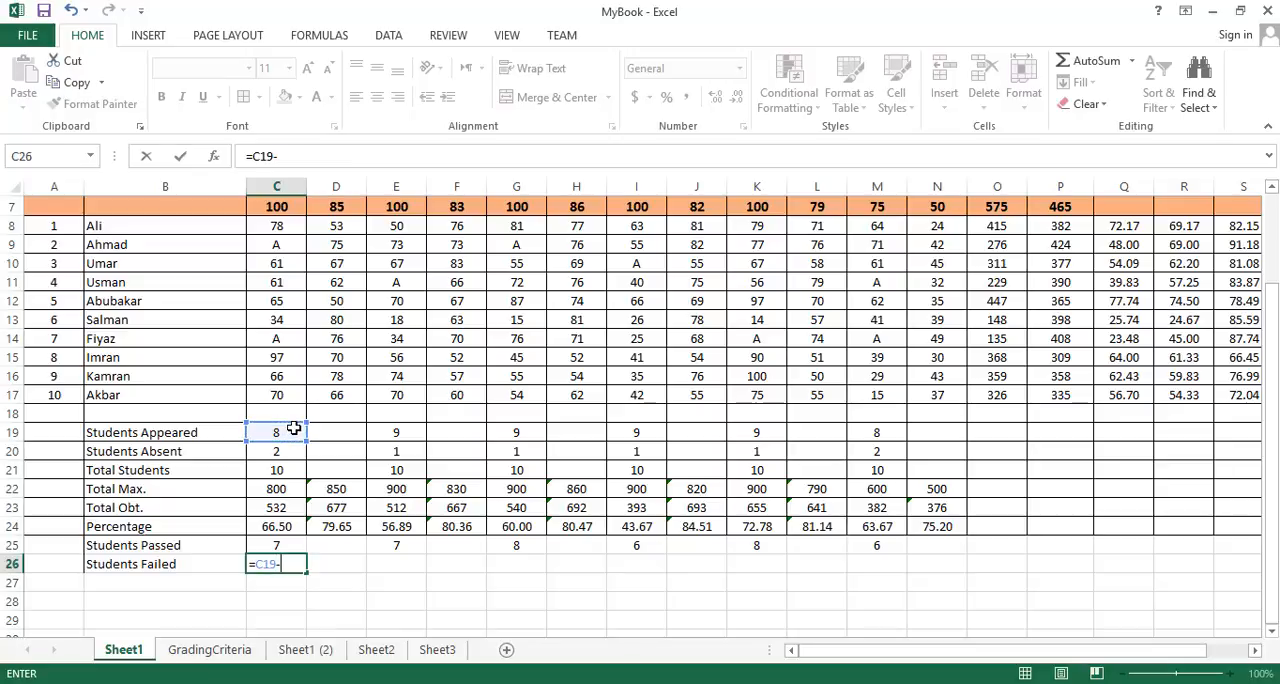
left_click(291, 544)
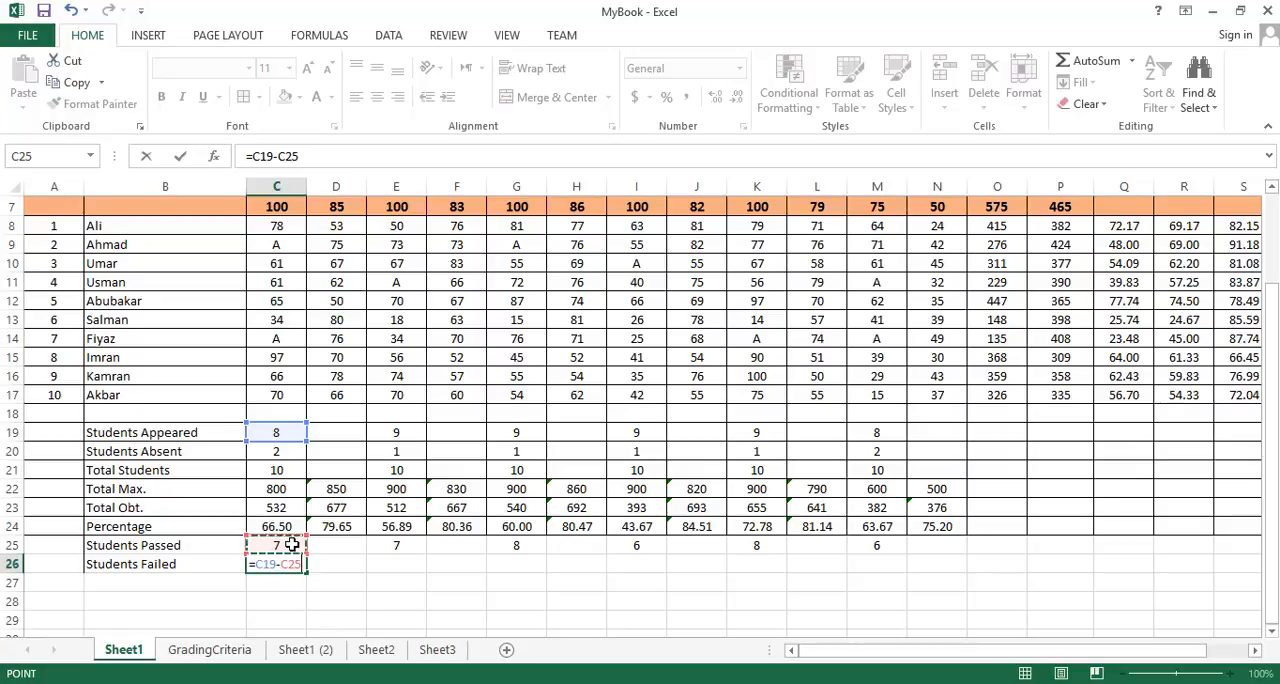
key("Return")
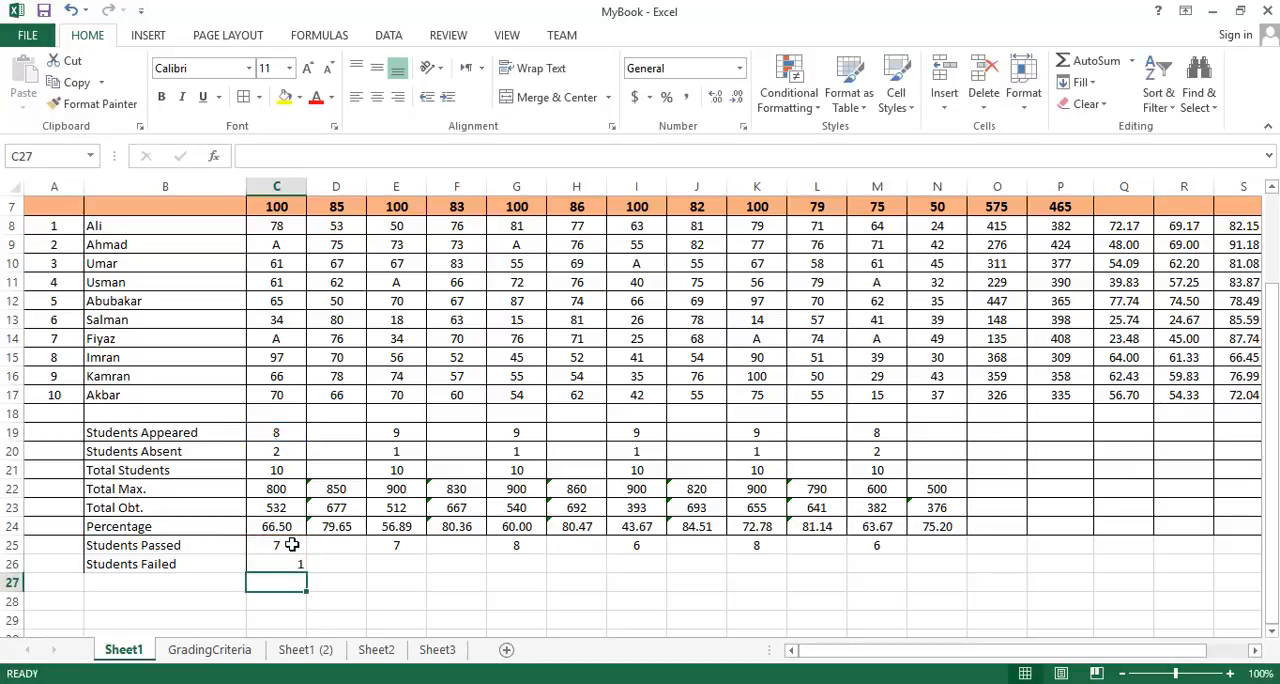
- Centre the Students Failed cells C26:N26 horizontally and align them to the middle vertically
left_click_drag(286, 563, 923, 555)
left_click(377, 97)
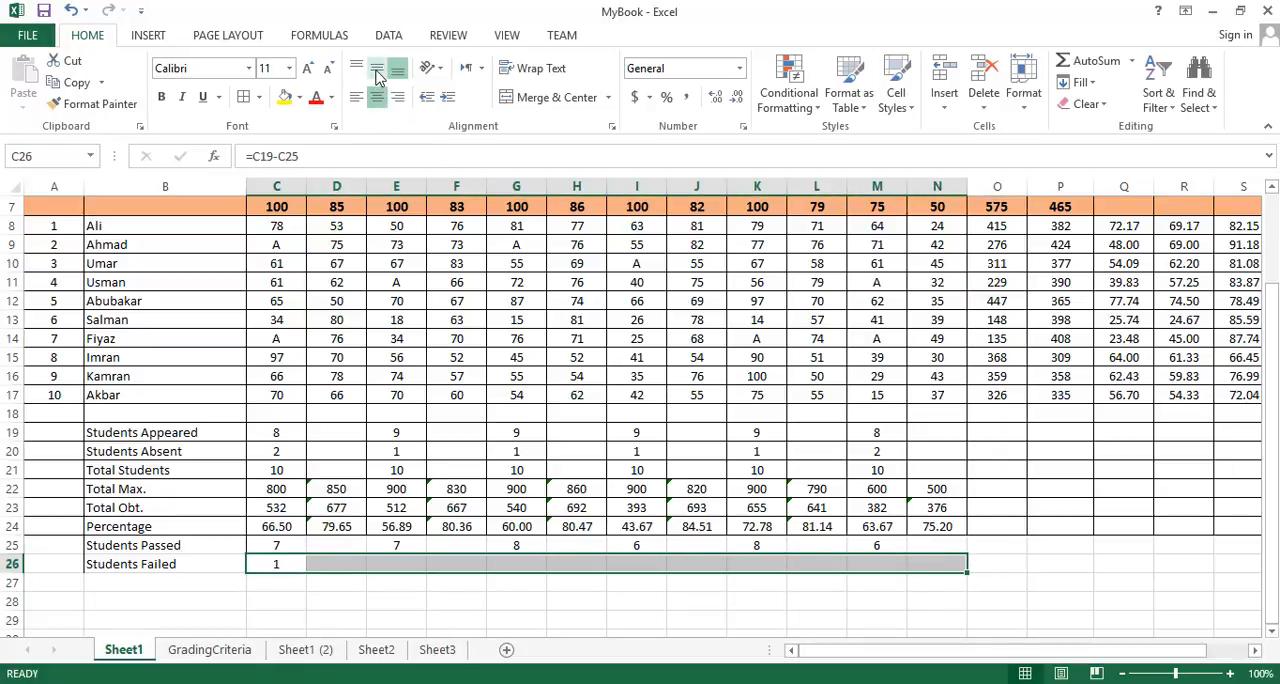
left_click(377, 68)
- Fill the English Students Failed formula from C26 across the row to N26
left_click(322, 564)
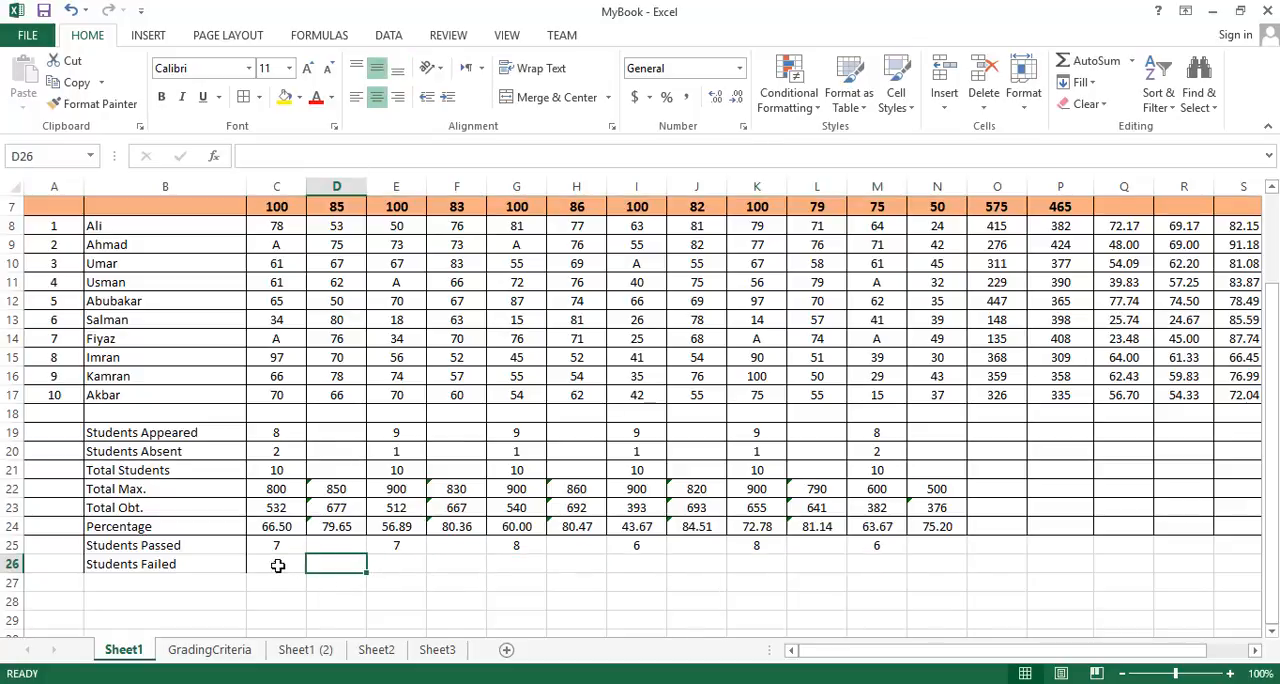
left_click(271, 563)
left_click_drag(306, 571, 945, 568)
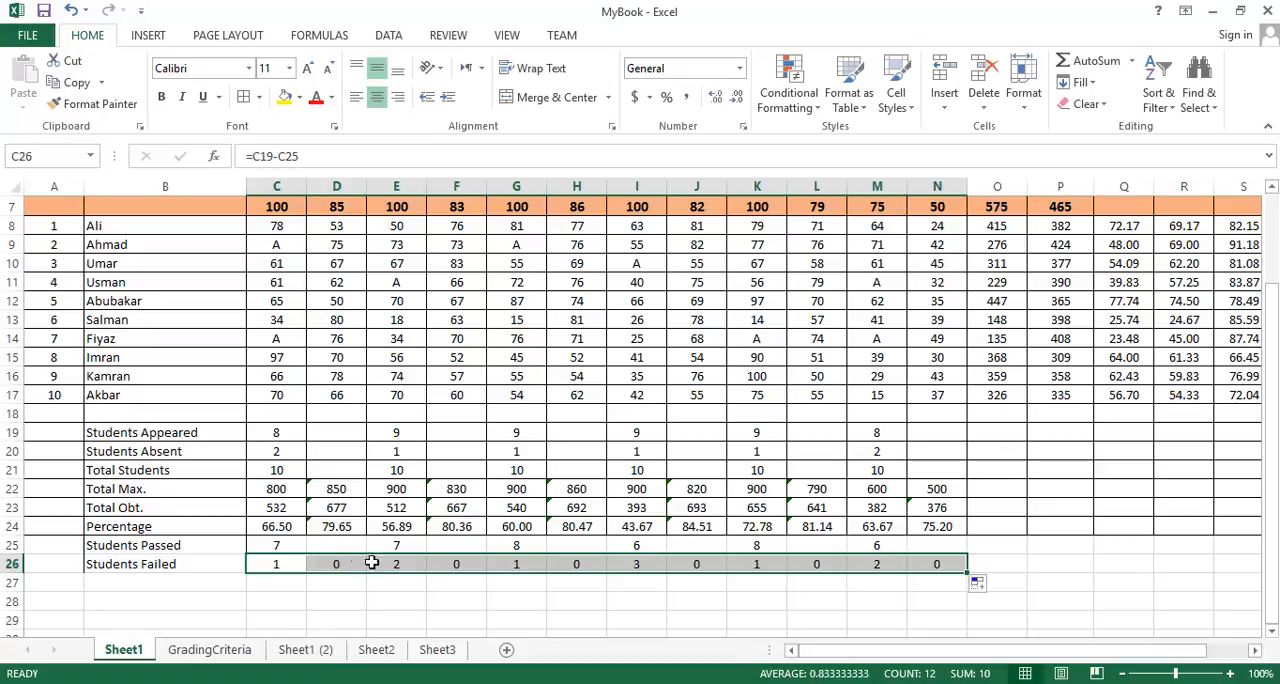
- Clear the Students Failed cells under the lecture columns: D26, F26, H26, J26, L26 and N26
left_click(340, 563)
key("Delete")
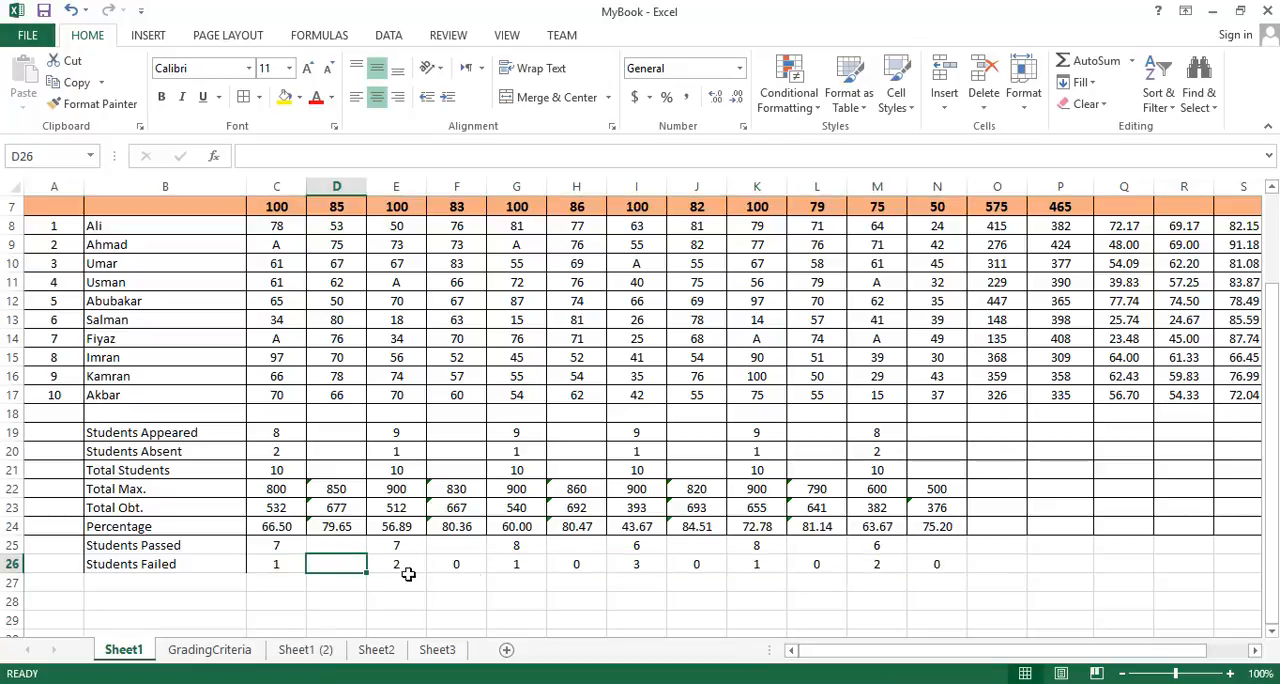
left_click(485, 570)
key("Delete")
left_click(575, 566)
key("Delete")
left_click(722, 563)
key("Delete")
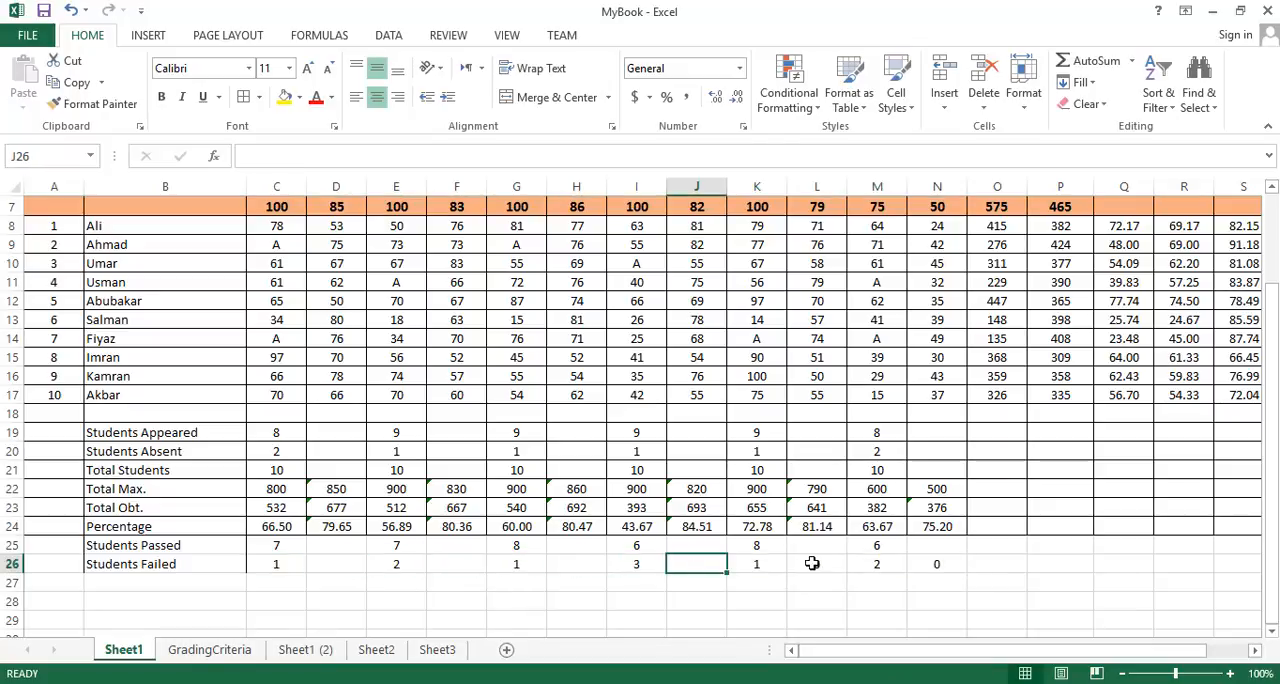
left_click(815, 565)
key("Delete")
left_click(940, 565)
key("Delete")
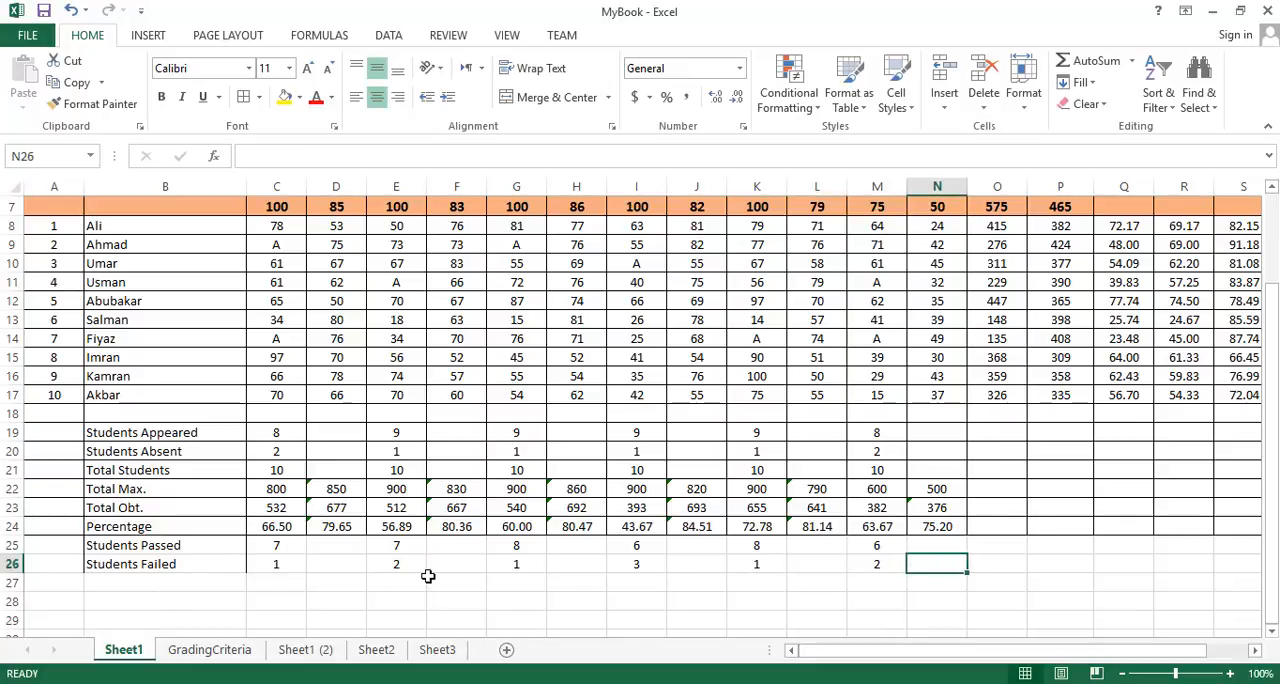
- Label B27, below Students Failed, as "Result Percentage"
left_click(205, 583)
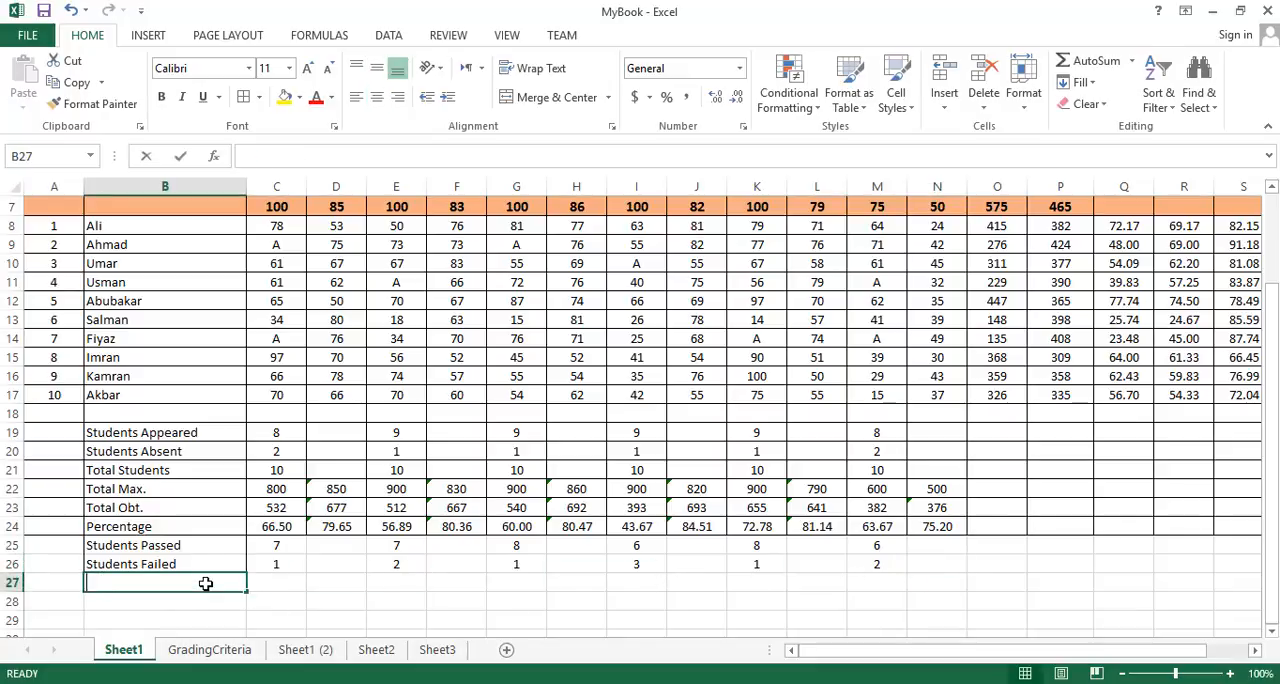
type("REsu")
key("BackSpace")
key("BackSpace")
key("BackSpace")
type("esult")
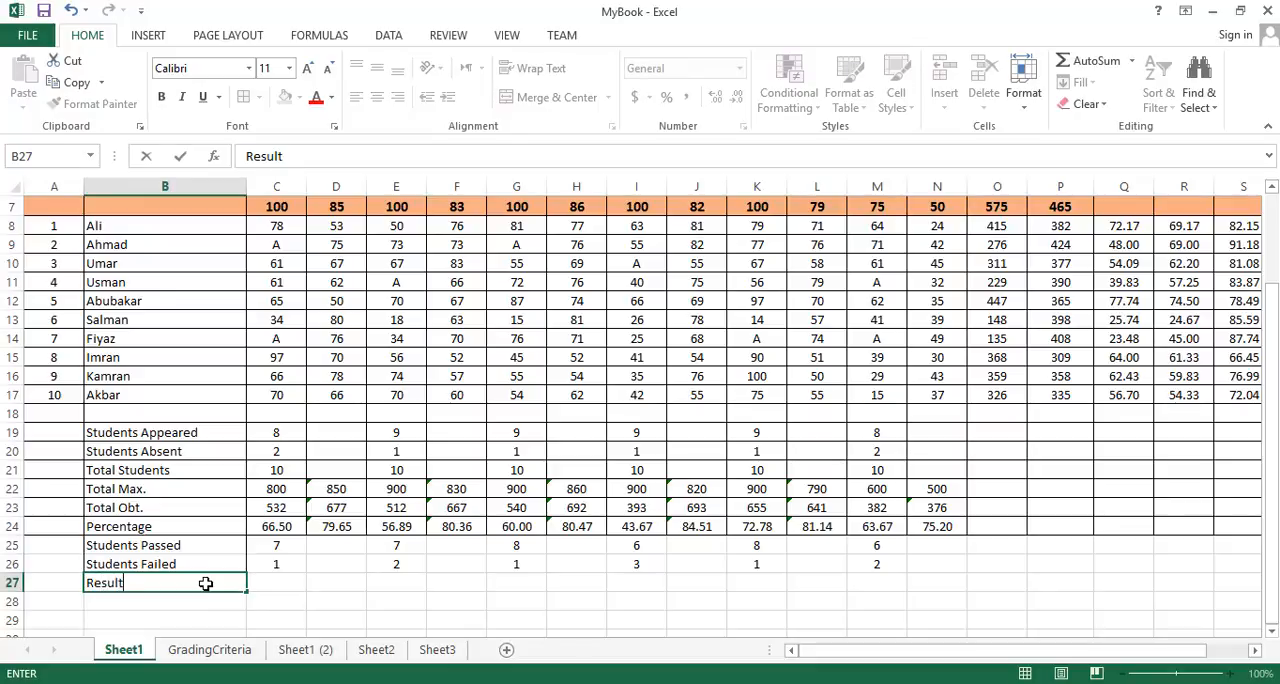
type(" Percentage")
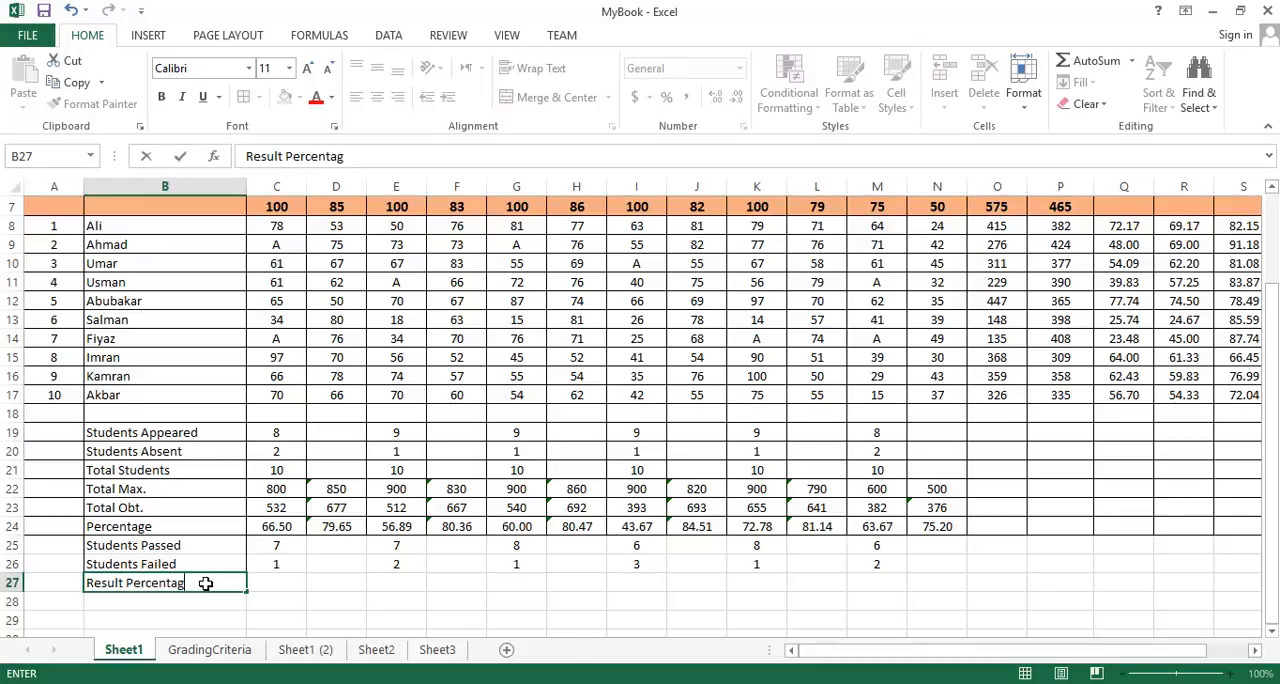
key("Tab")
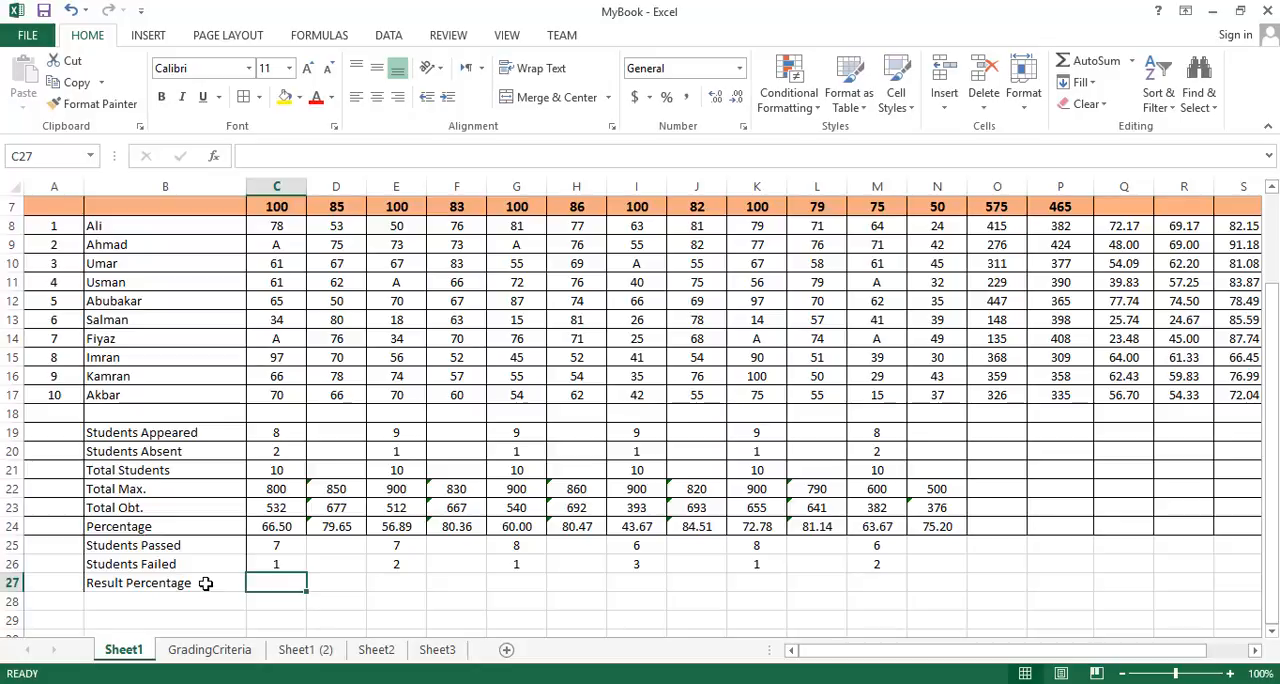
- Replace the word "Result" with "Passing" in the B27 label so it reads "Passing Percentage"
double_click(205, 583)
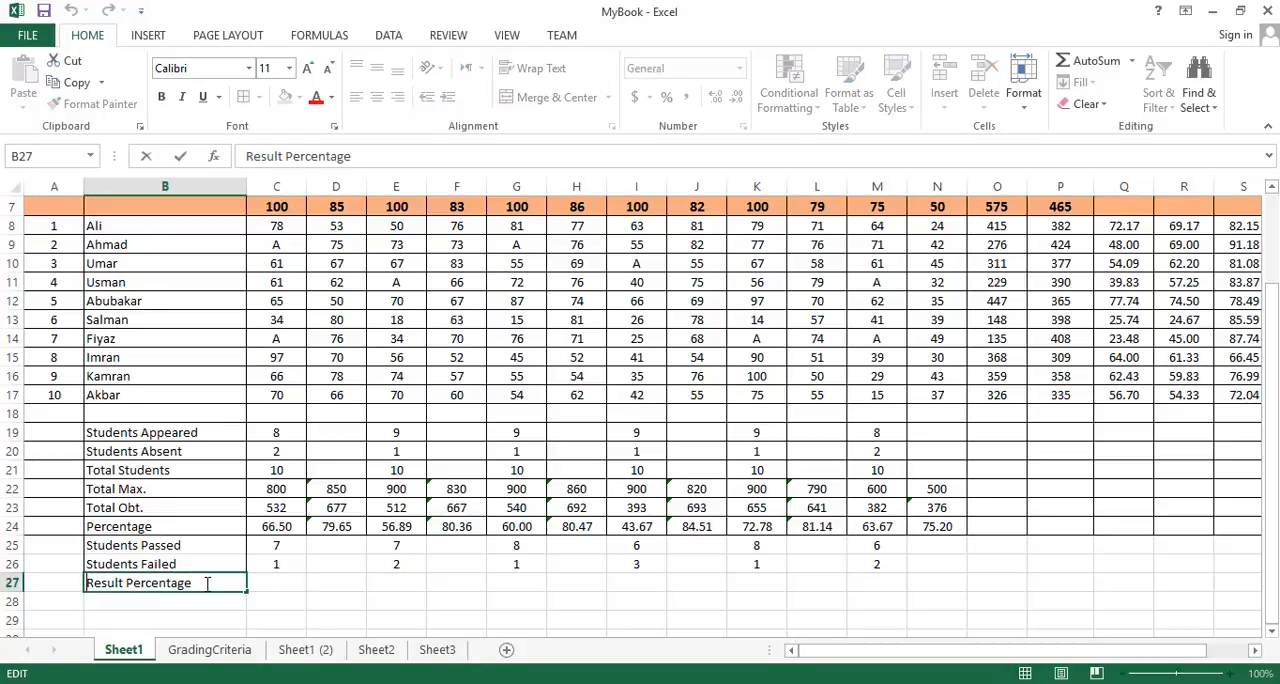
key("Home")
key("shift+Right")
key("shift+Right")
key("shift+Right")
key("shift+Right")
key("shift+Right")
key("shift+Right")
type("Passing")
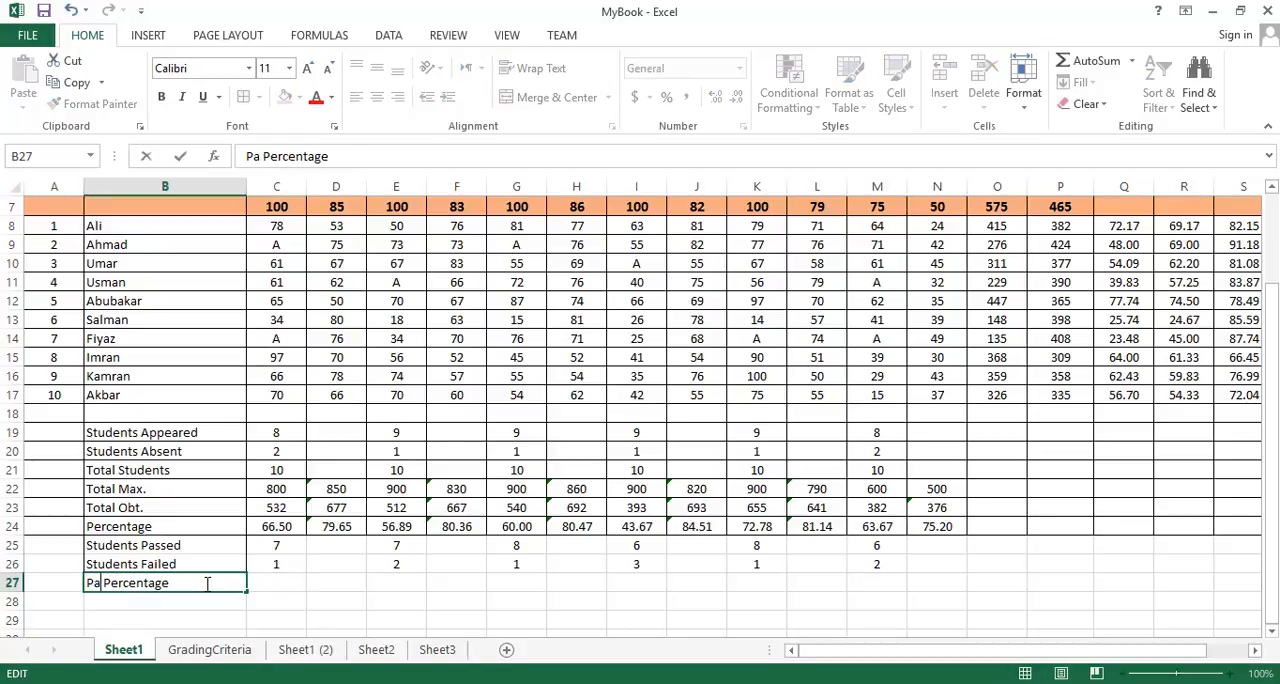
key("Return")
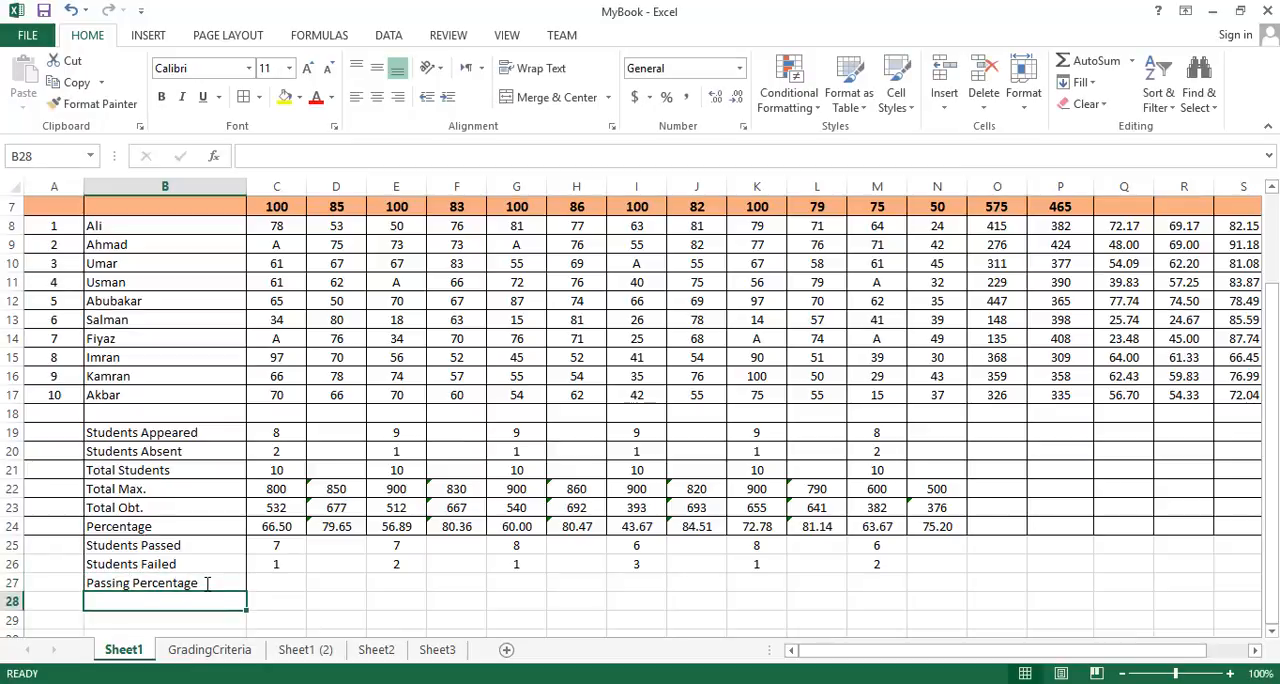
- Enter =C25/C19*100 in C27 to calculate the English passing percentage from students passed and students appeared
left_click(290, 583)
type("=")
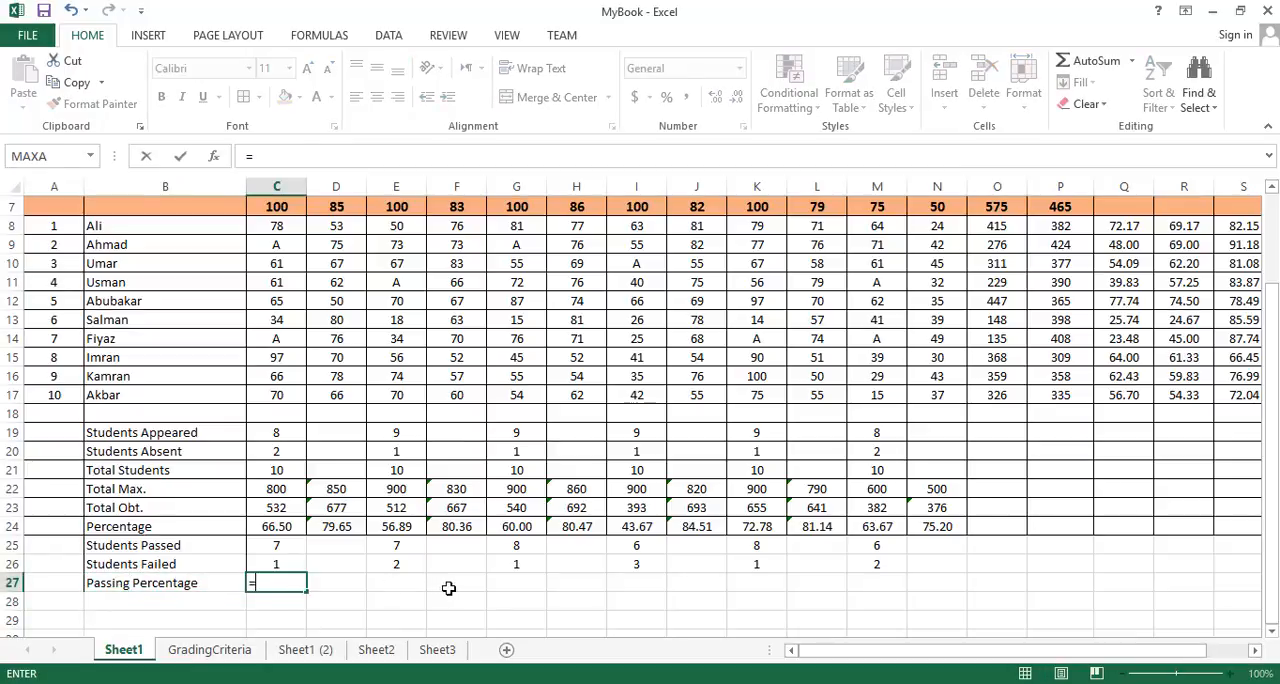
left_click(290, 545)
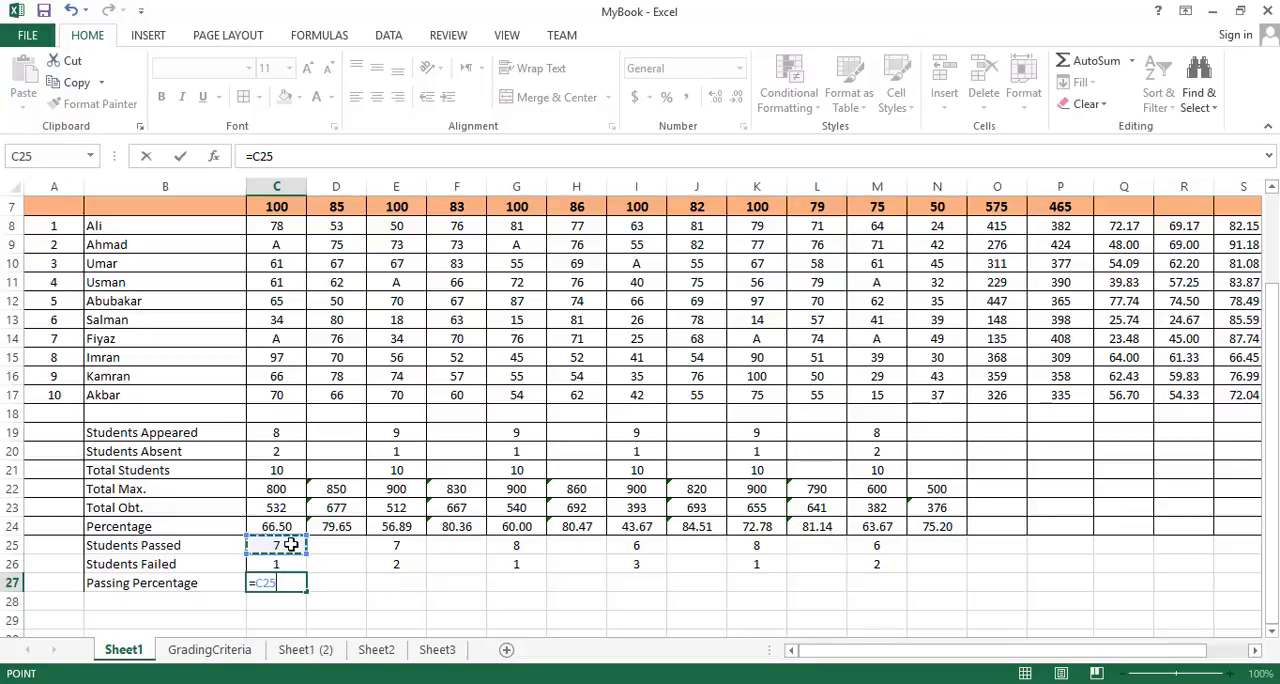
type("/")
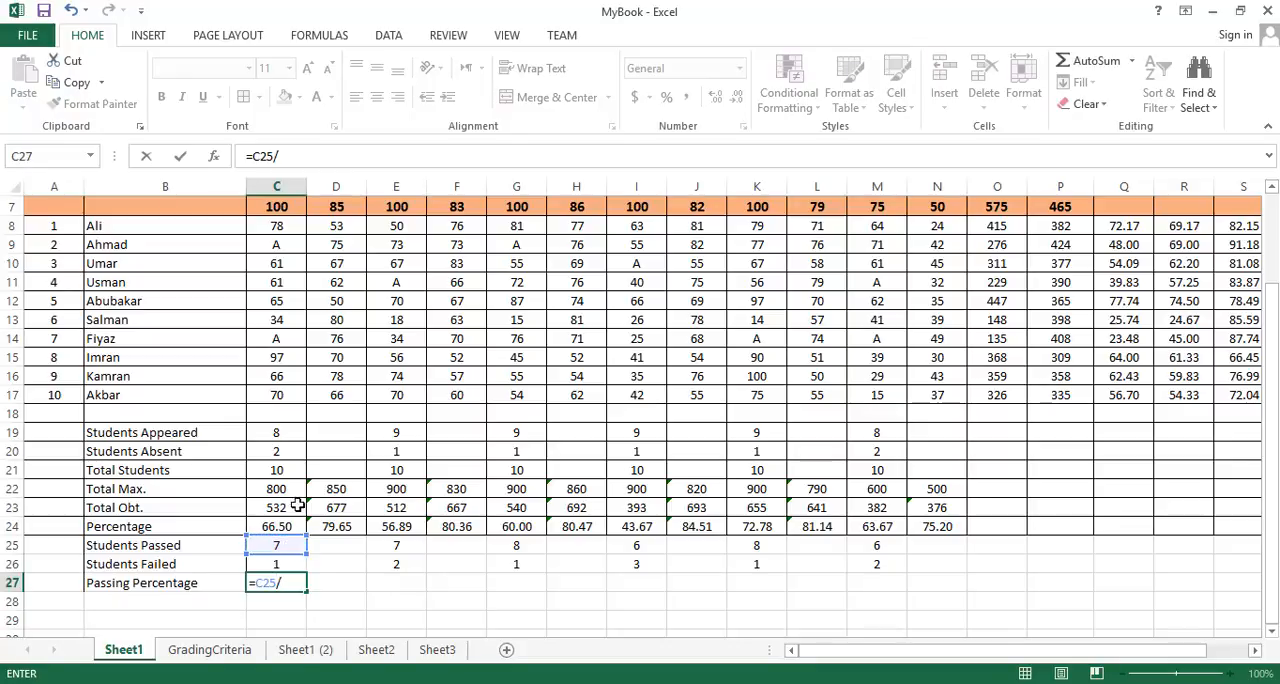
left_click(300, 431)
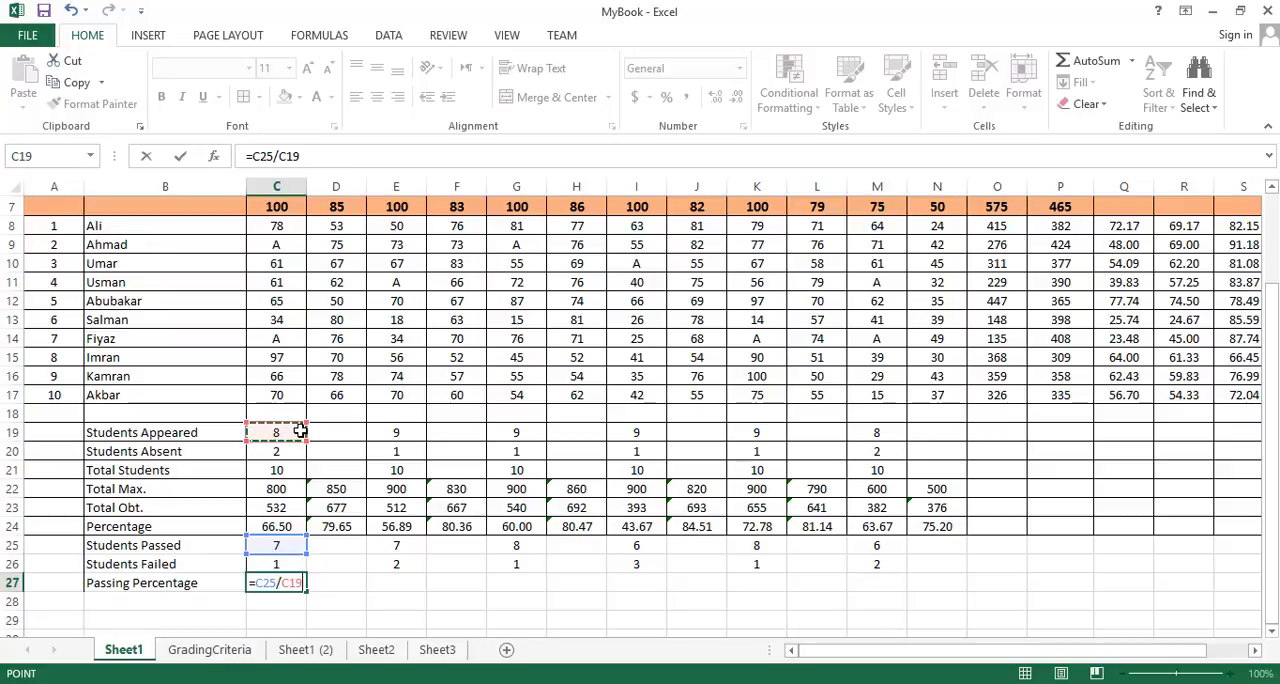
type("*")
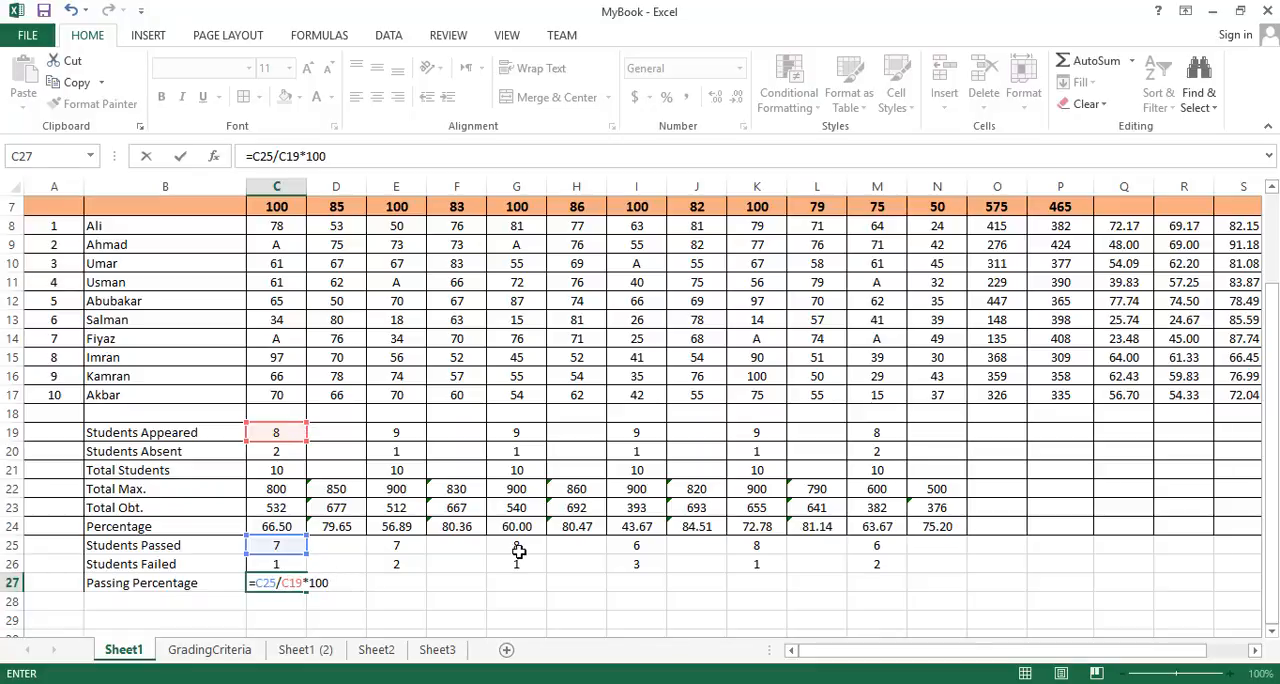
key("Return")
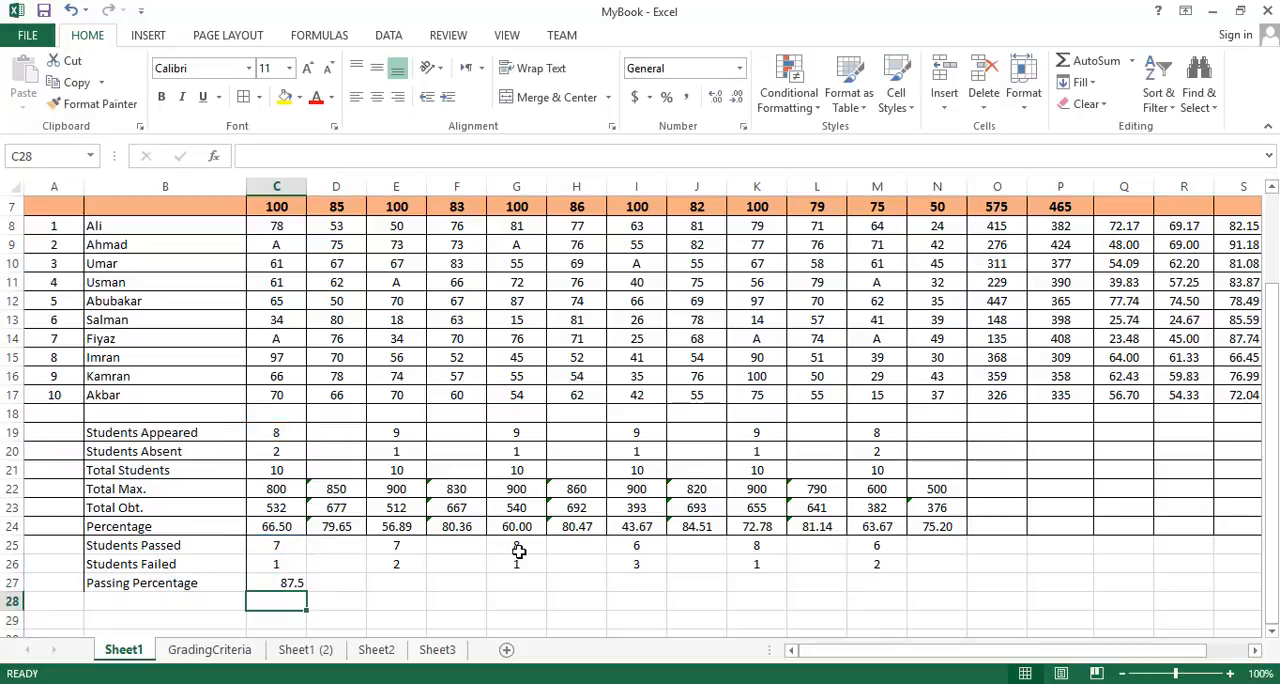
- Centre C27 horizontally and vertically and fill its passing percentage formula across the row to M27
left_click(291, 582)
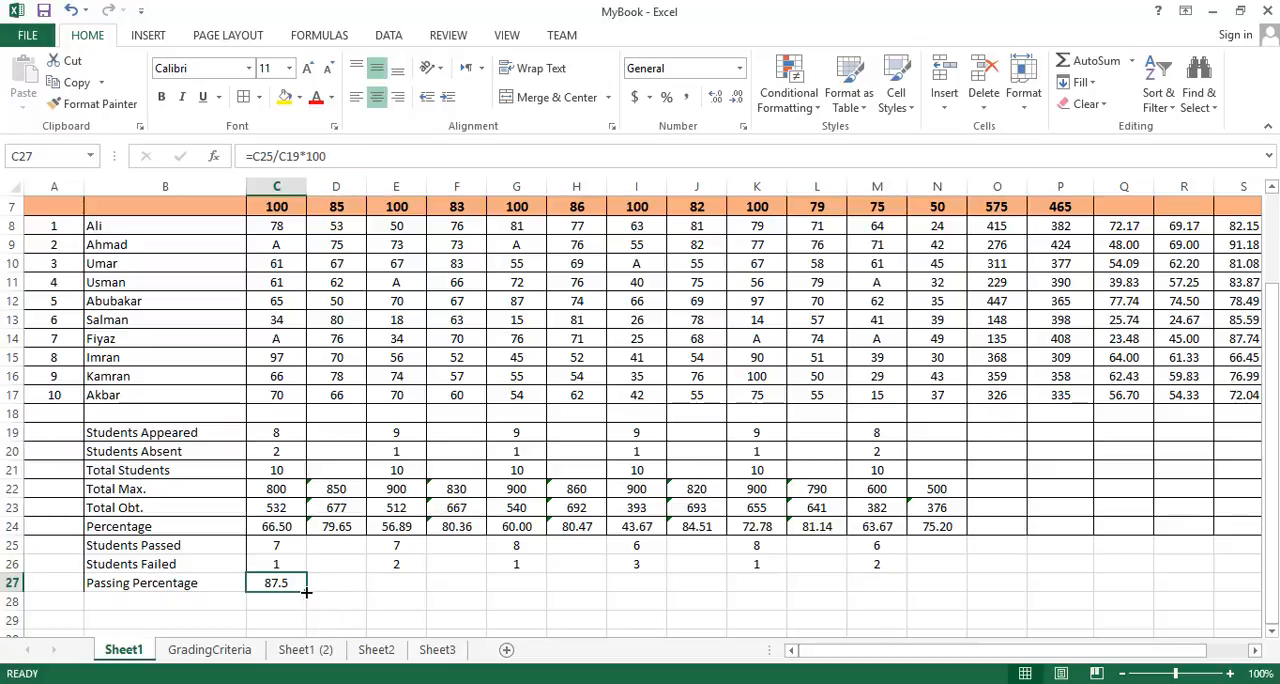
left_click_drag(306, 591, 900, 582)
- Clear the Passing Percentage cells under the lecture columns: D27, F27, H27, J27 and L27
left_click(350, 583)
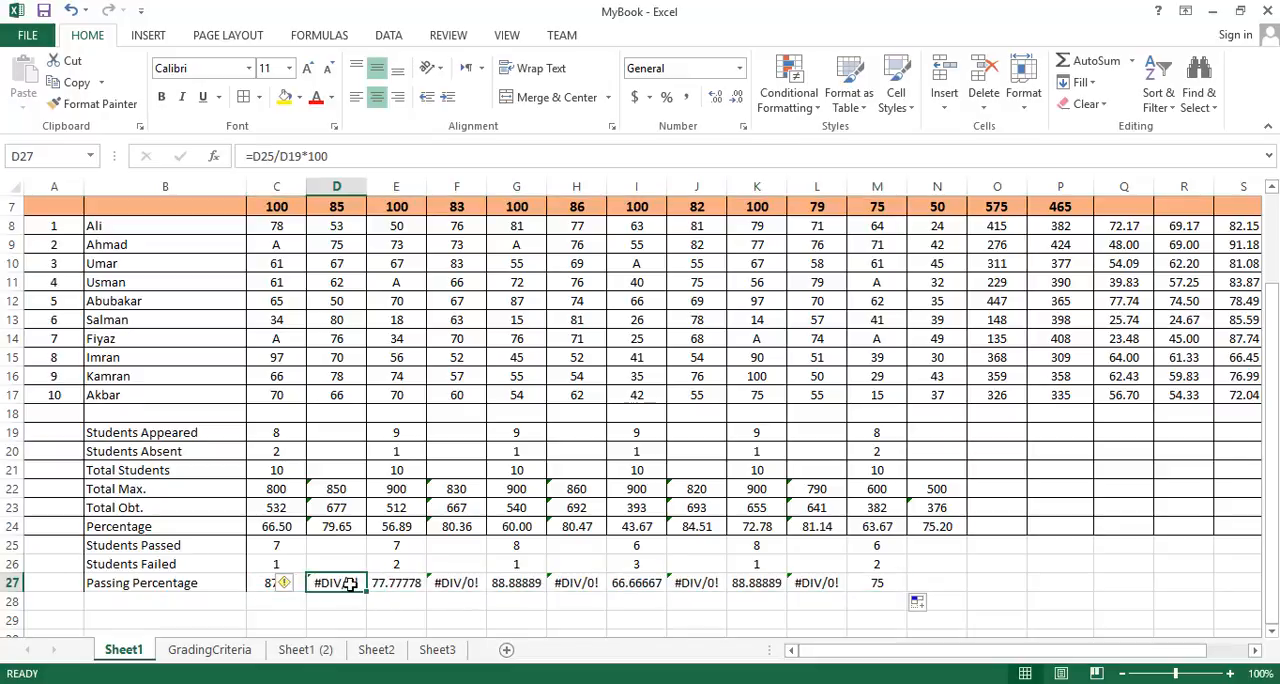
key("Delete")
left_click(450, 583)
key("Delete")
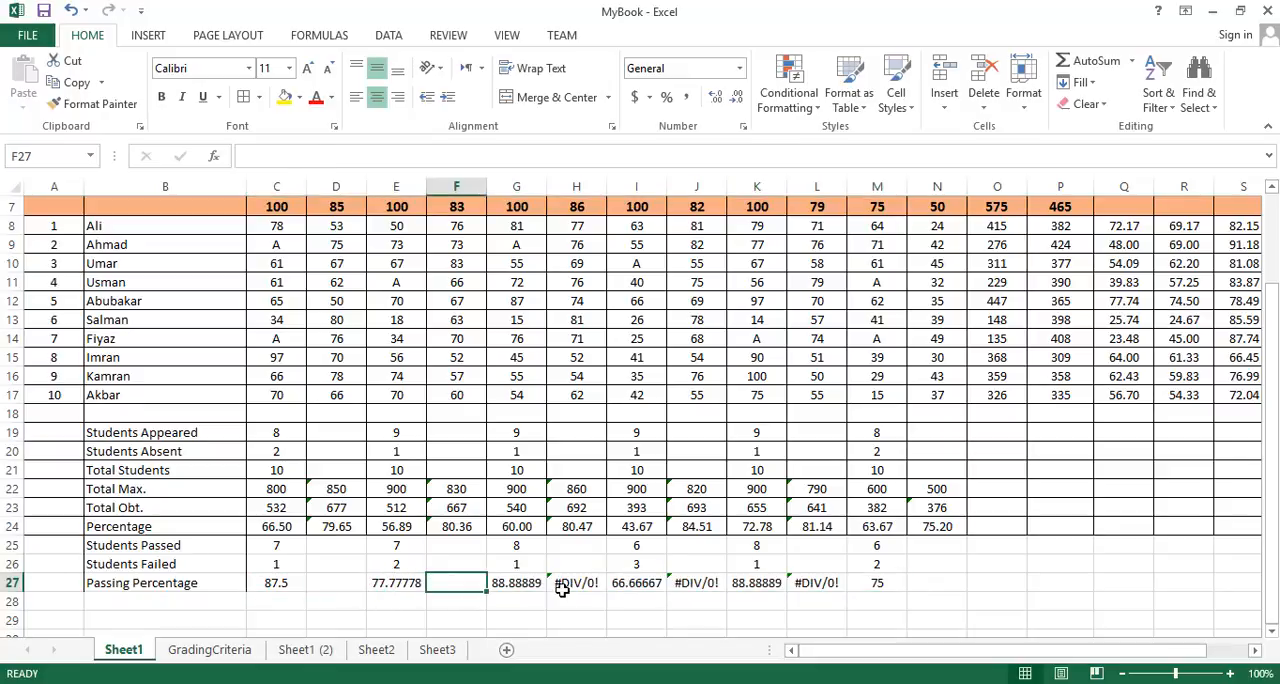
left_click(576, 582)
key("Delete")
left_click(698, 583)
key("Delete")
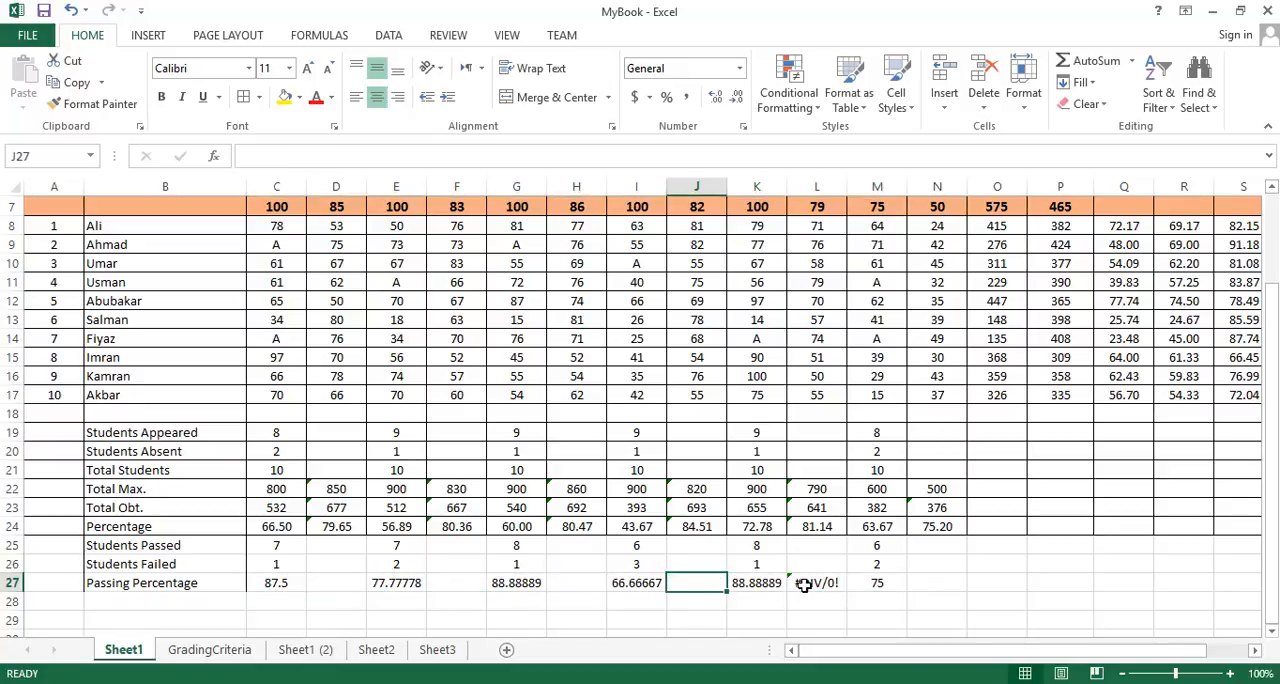
left_click(820, 583)
key("Delete")
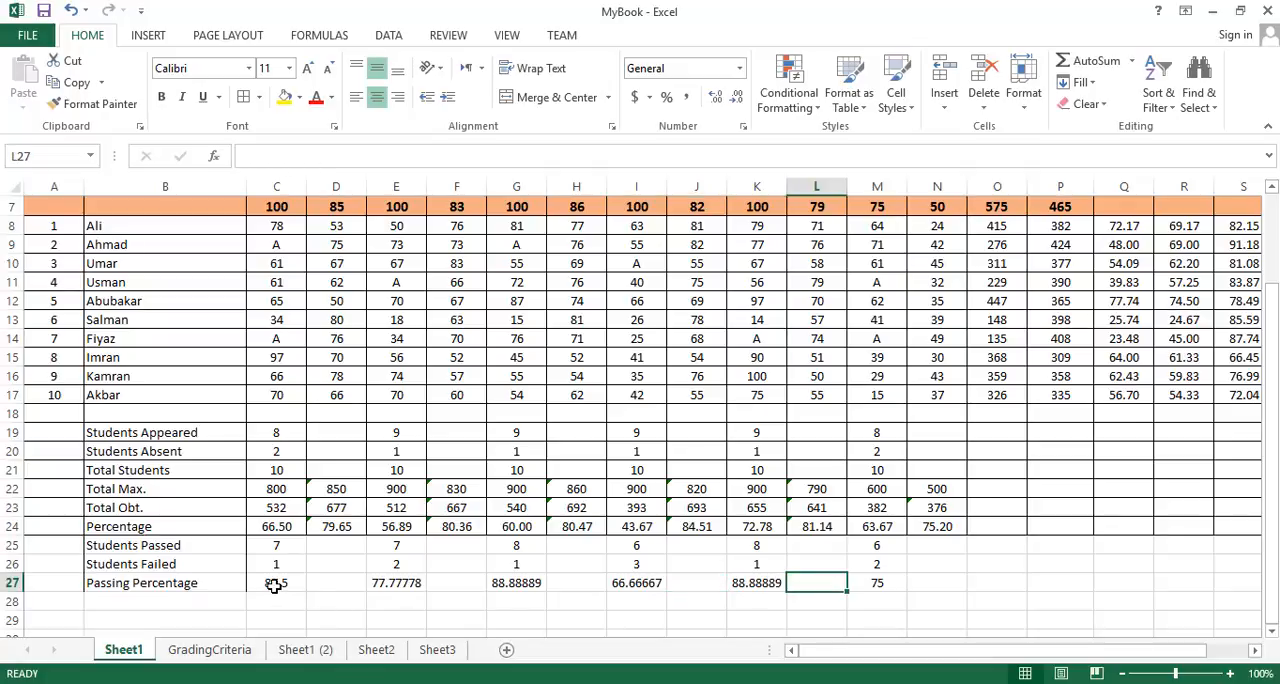
- Format the Passing Percentage values in C27:M27 to show two decimal places
left_click_drag(276, 583, 874, 587)
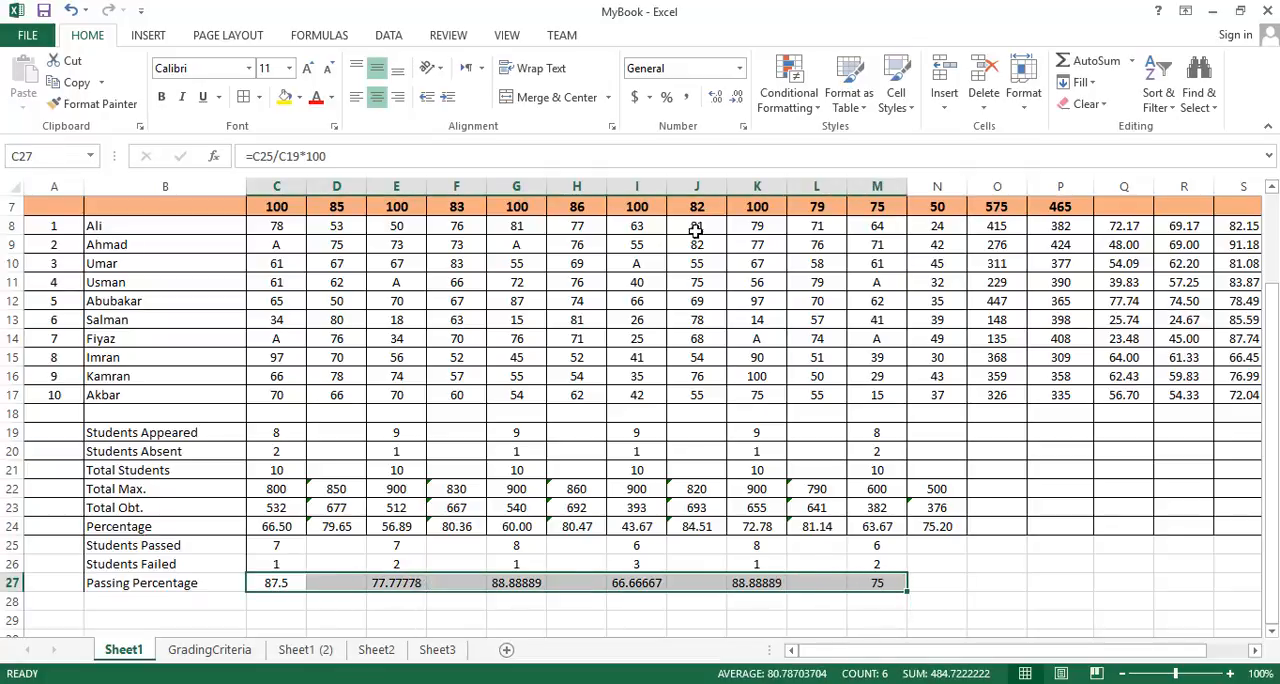
left_click(736, 98)
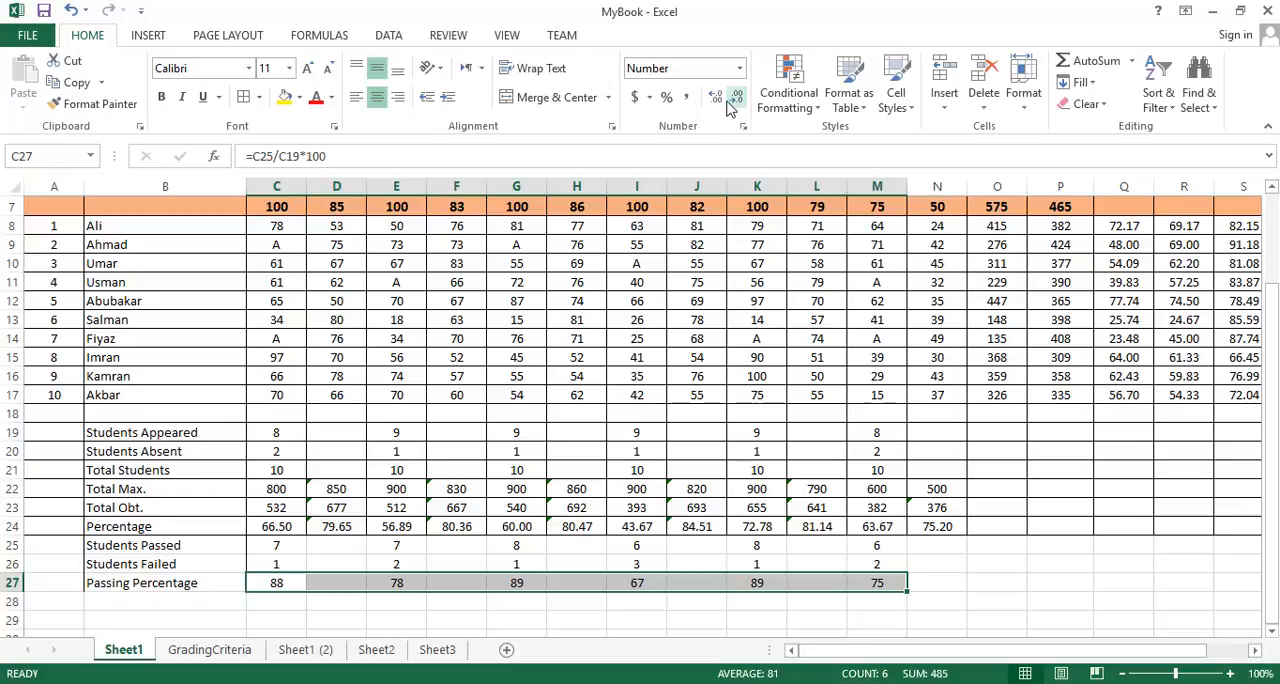
left_click(716, 99)
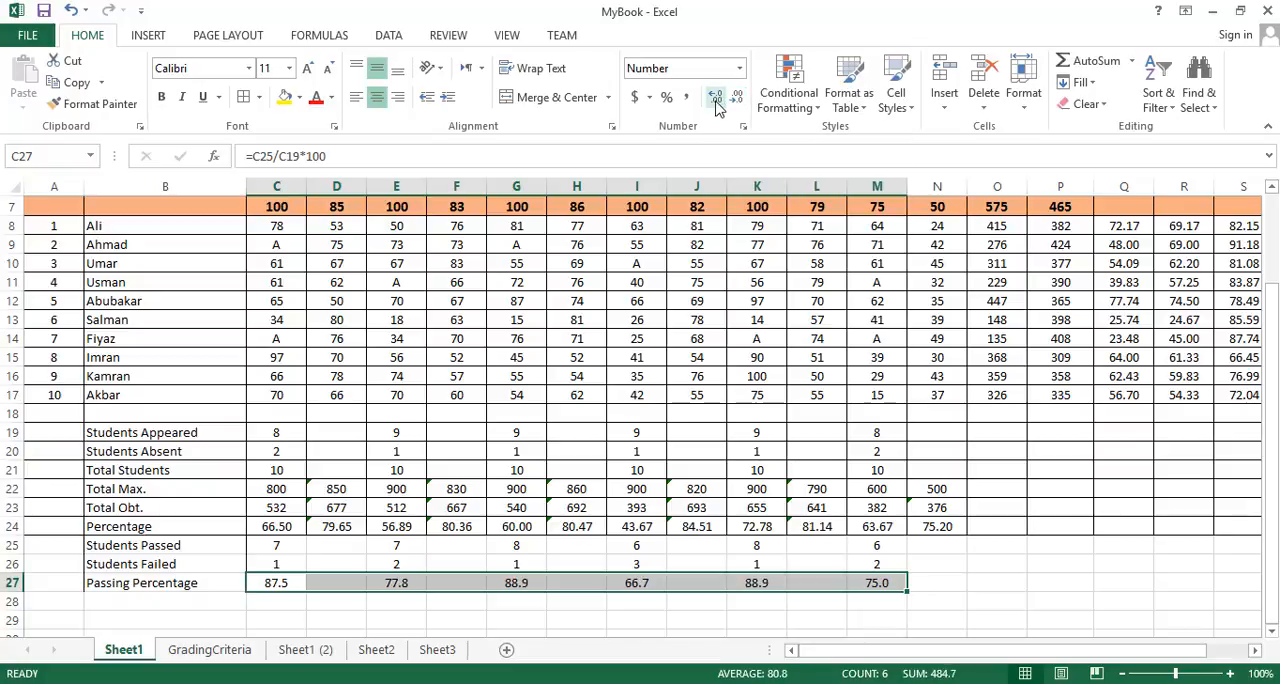
left_click(716, 99)
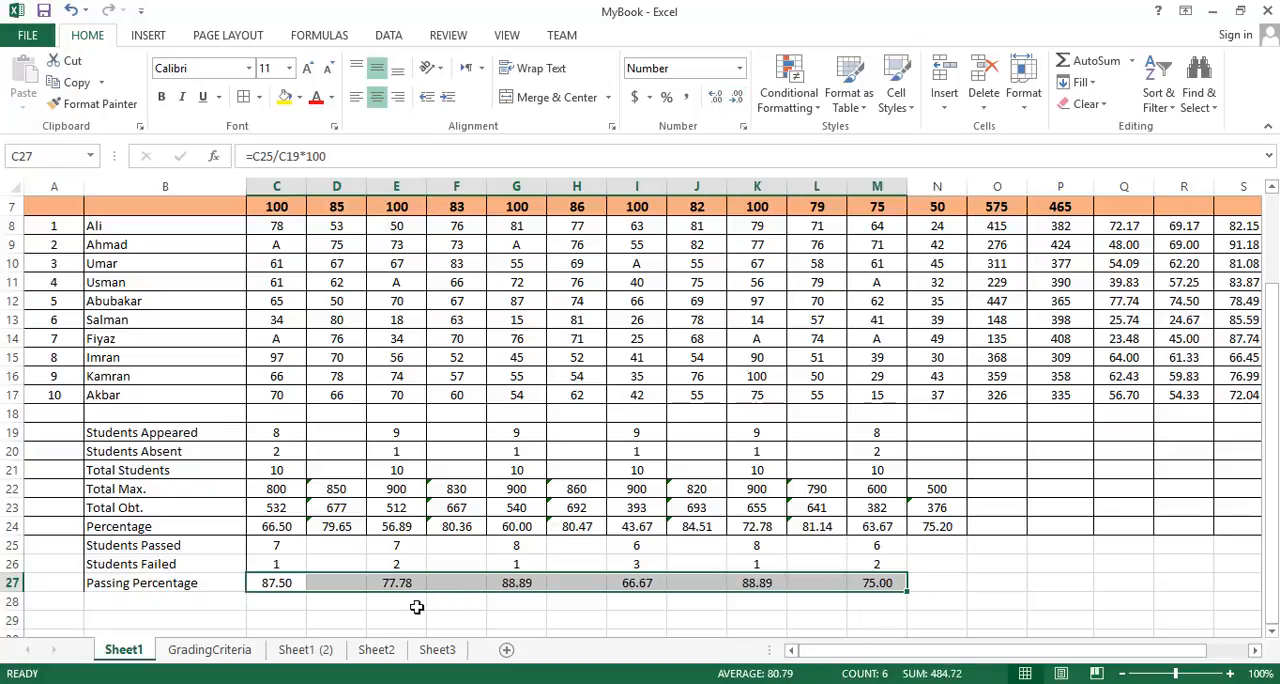
left_click(447, 603)
left_click(756, 601)
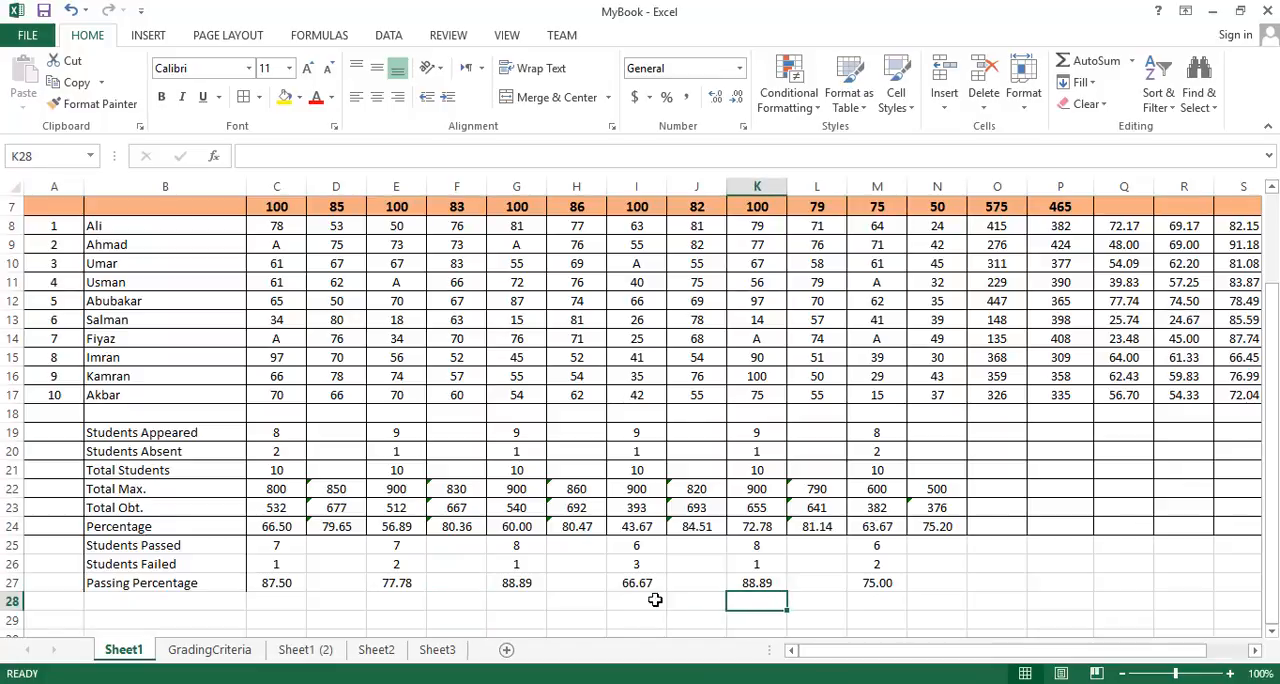
- Apply borders to every cell of the Students Passed, Students Failed and Passing Percentage rows, A25:V27
left_click_drag(62, 546, 223, 583)
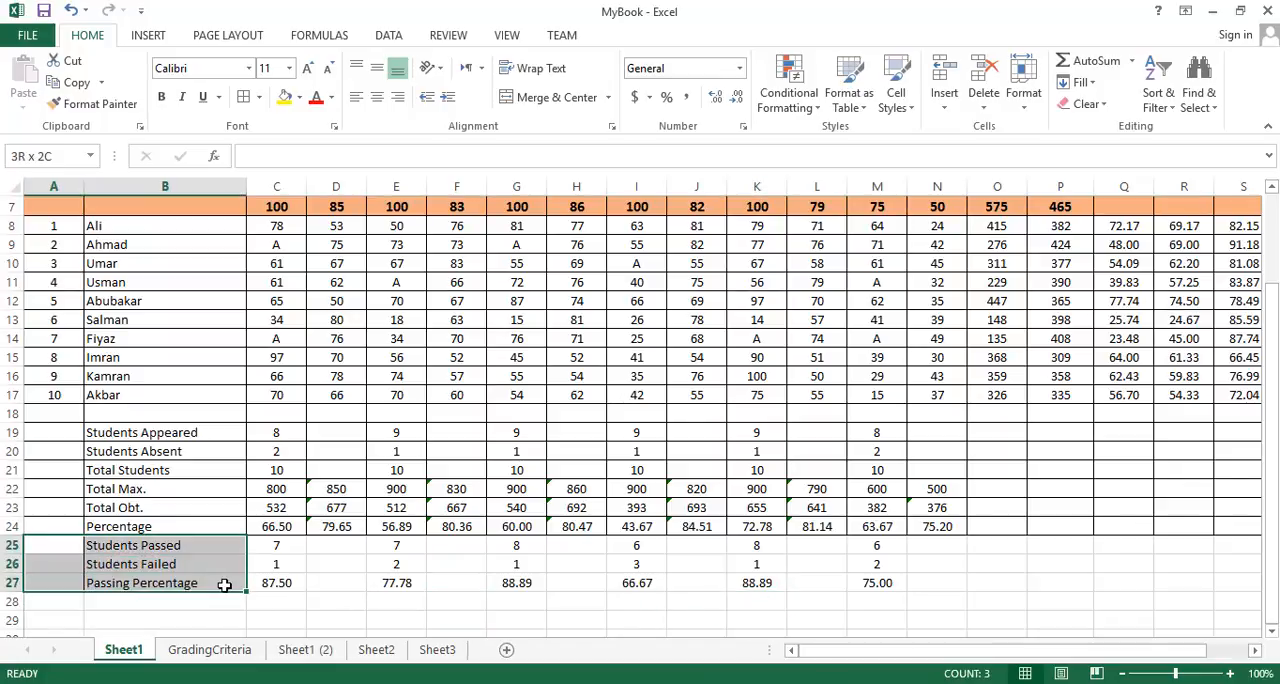
left_click(1256, 652)
left_click(1256, 652)
left_click(1256, 652)
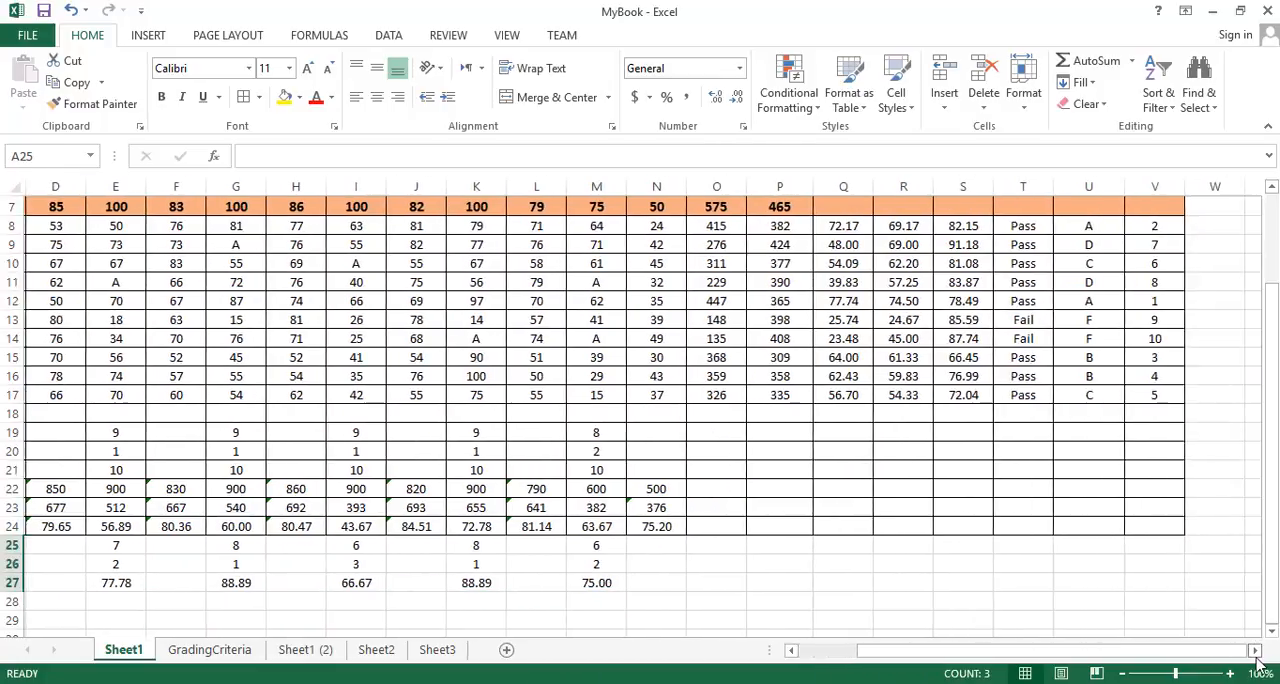
left_click(1256, 652)
left_click(1094, 583, "shift")
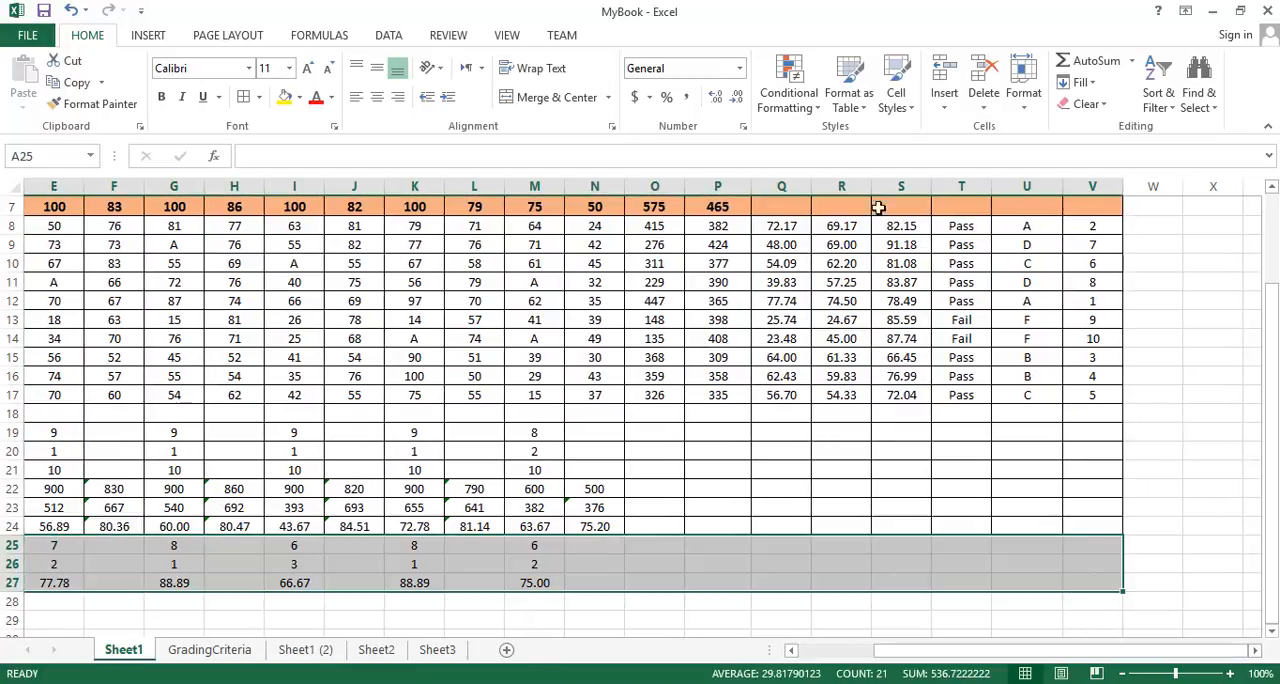
left_click(244, 98)
left_click(462, 562)
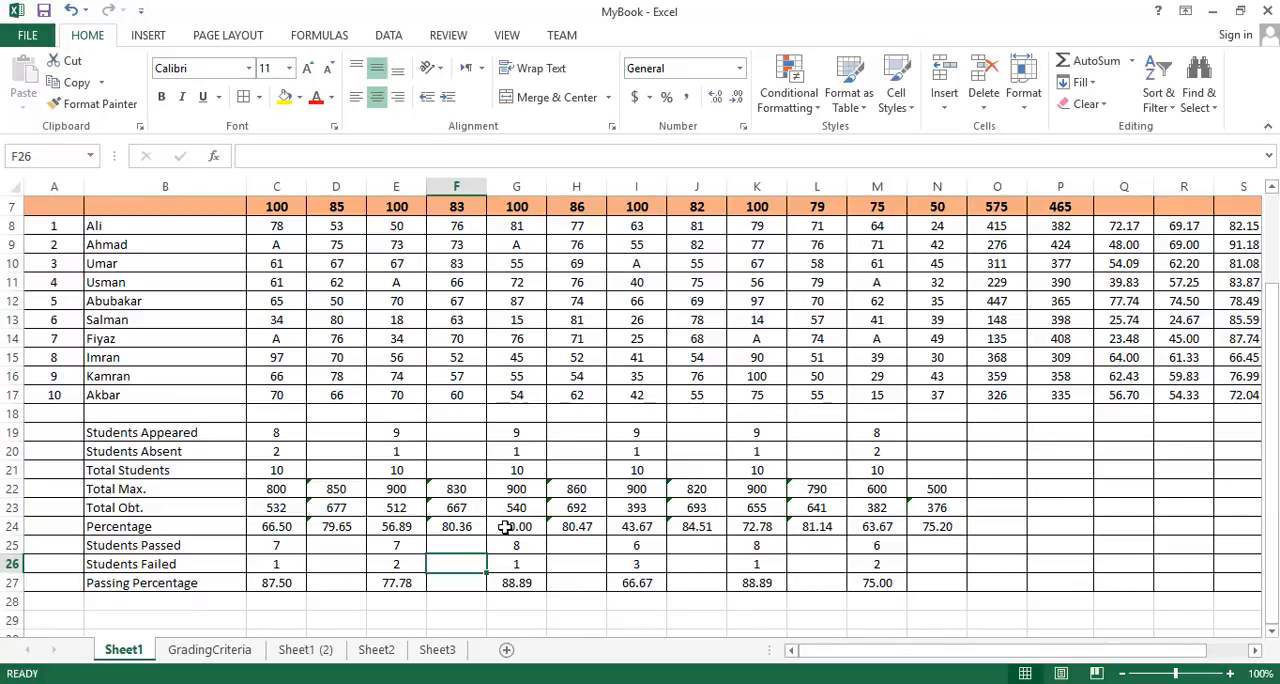
scroll(506, 527, "up", 2)
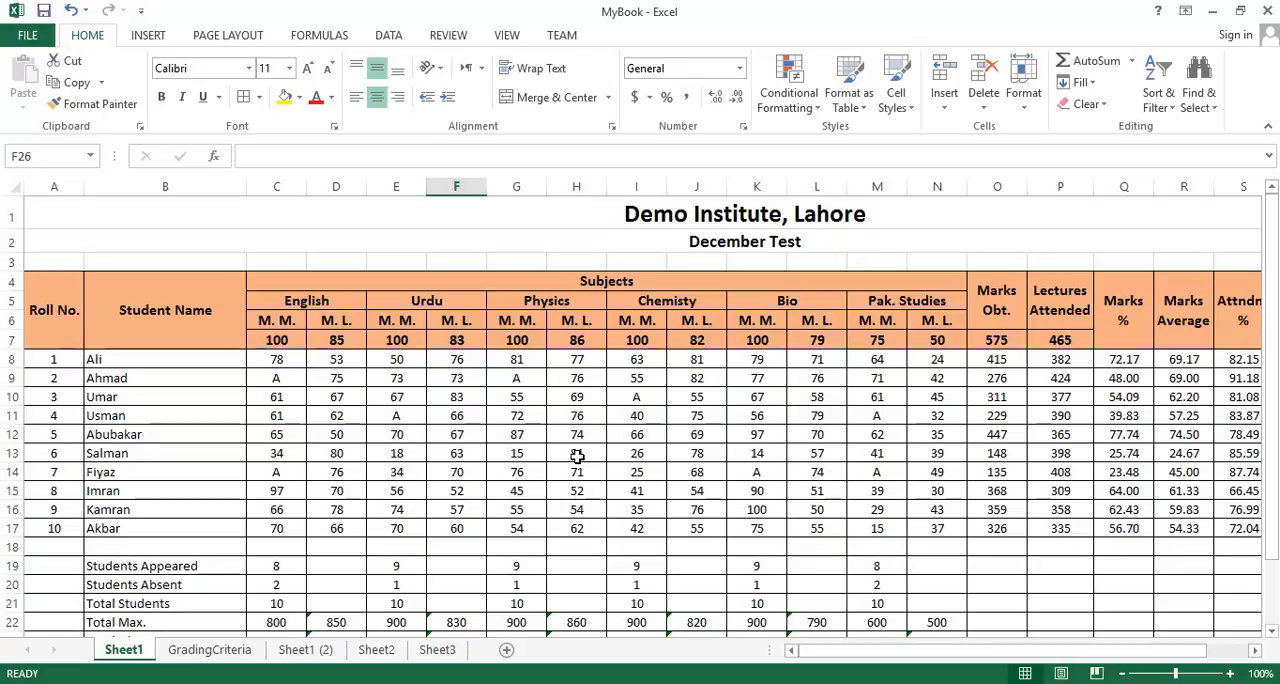
scroll(577, 456, "down", 3)
scroll(577, 456, "up", 2)
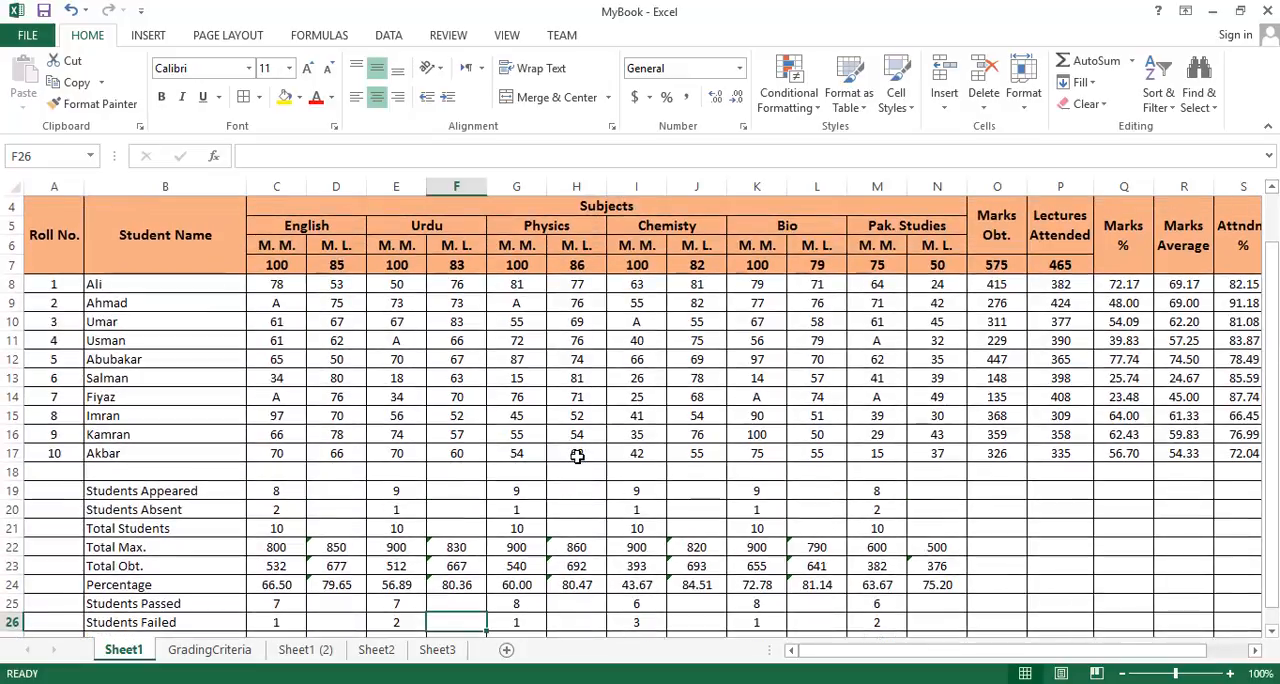
scroll(577, 456, "down", 1)
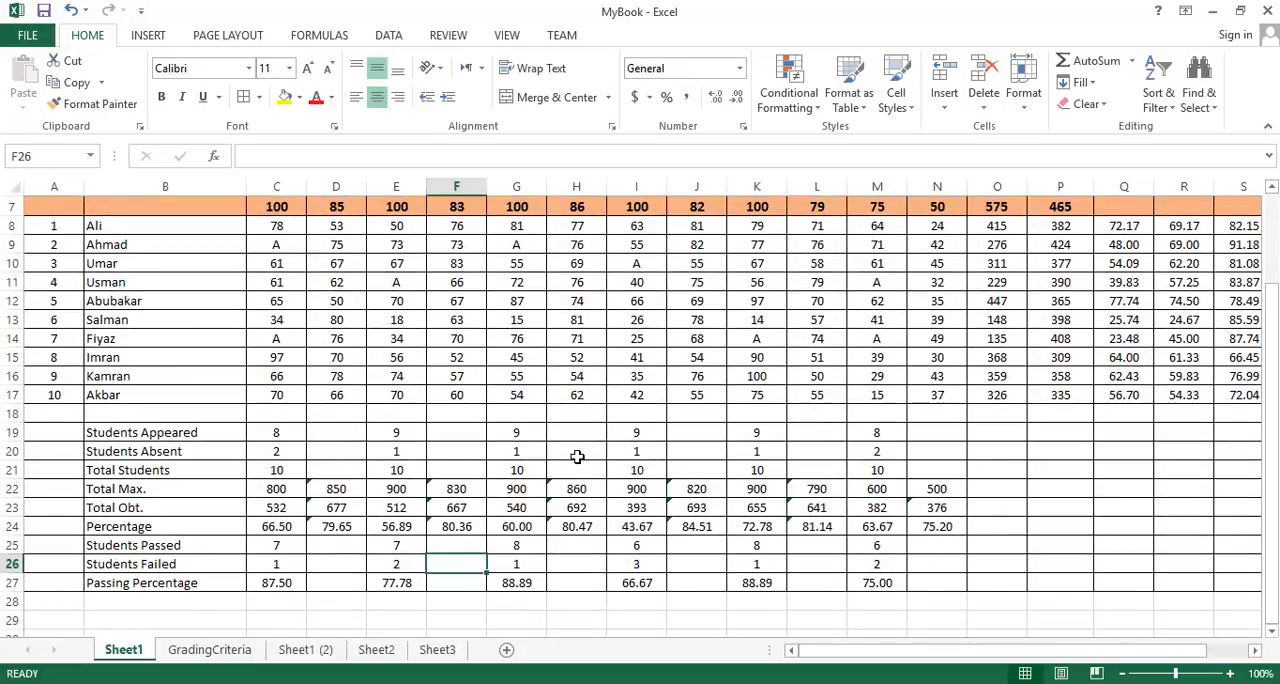
scroll(577, 456, "up", 2)
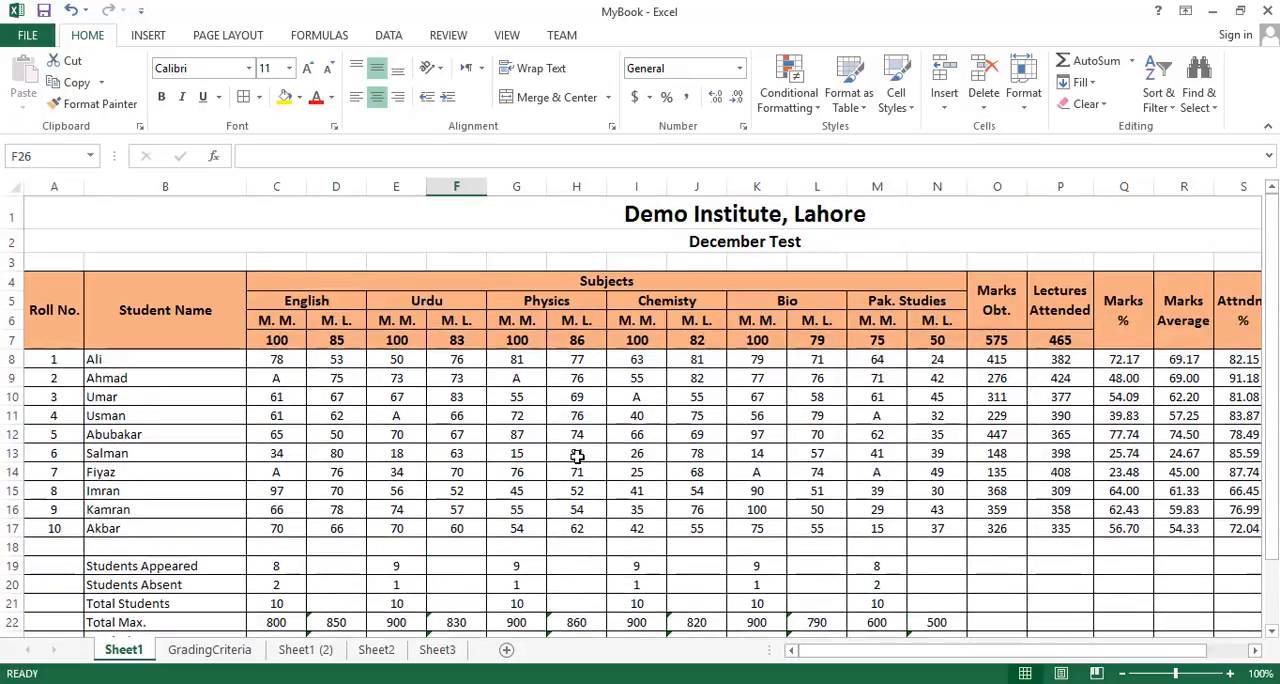